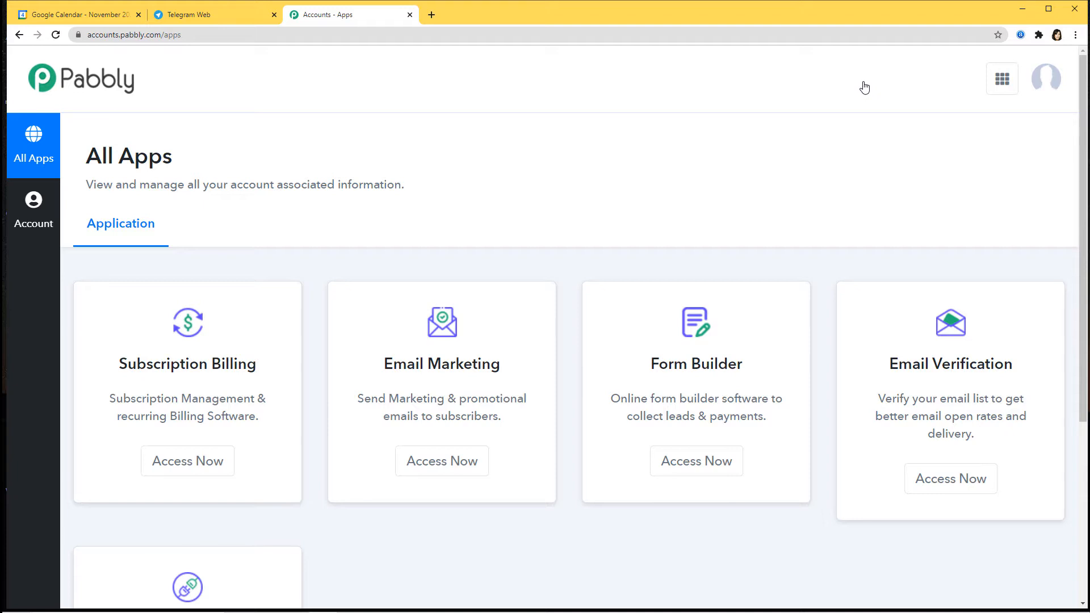
# Scroll to the Connect card and launch it in a new tab with Access Now.
pyautogui.scroll(-5, 829, 144)
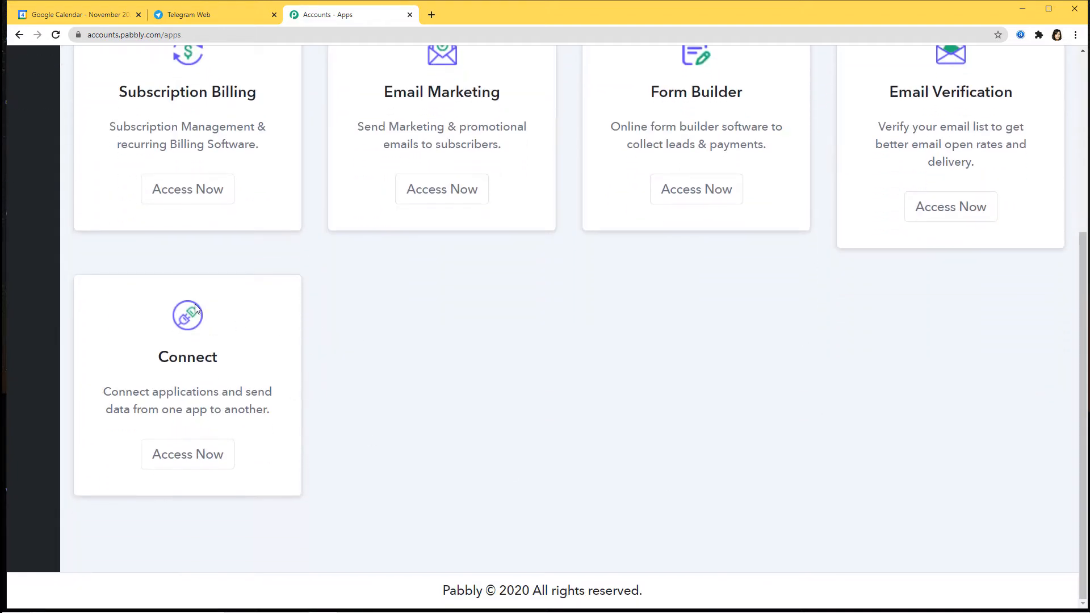
pyautogui.click(192, 461)
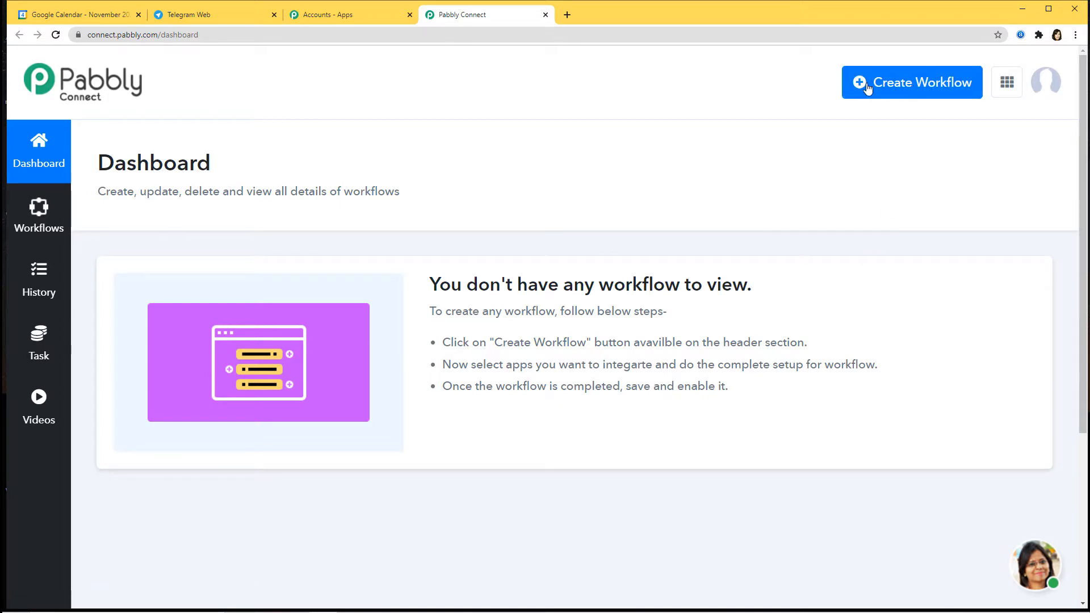
# Create a new workflow named 'Google Calendar to Telegram' and open its editor.
pyautogui.click(898, 90)
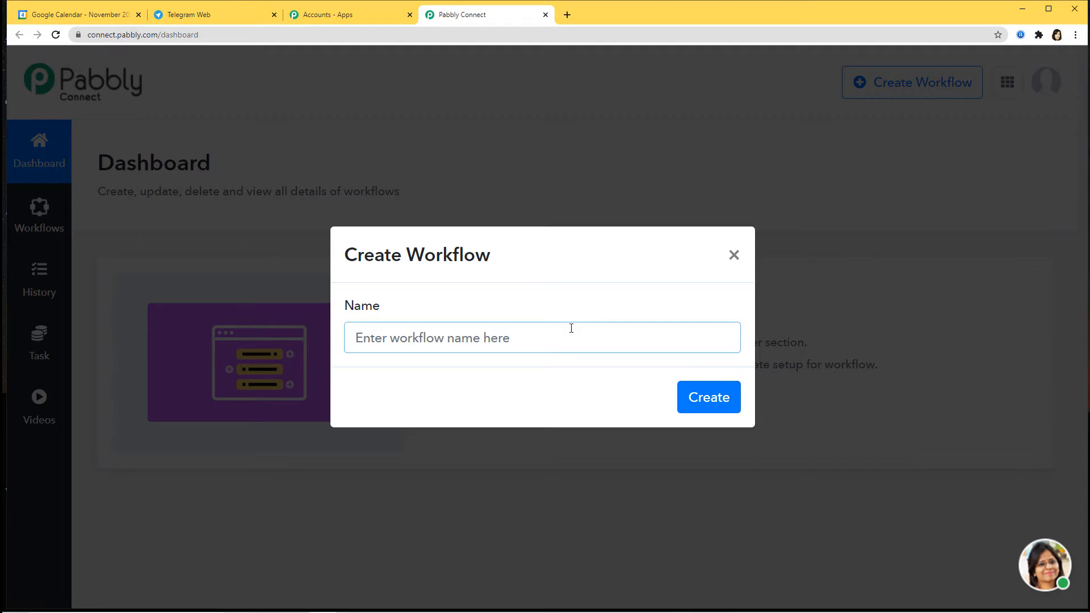
pyautogui.write('Googl')
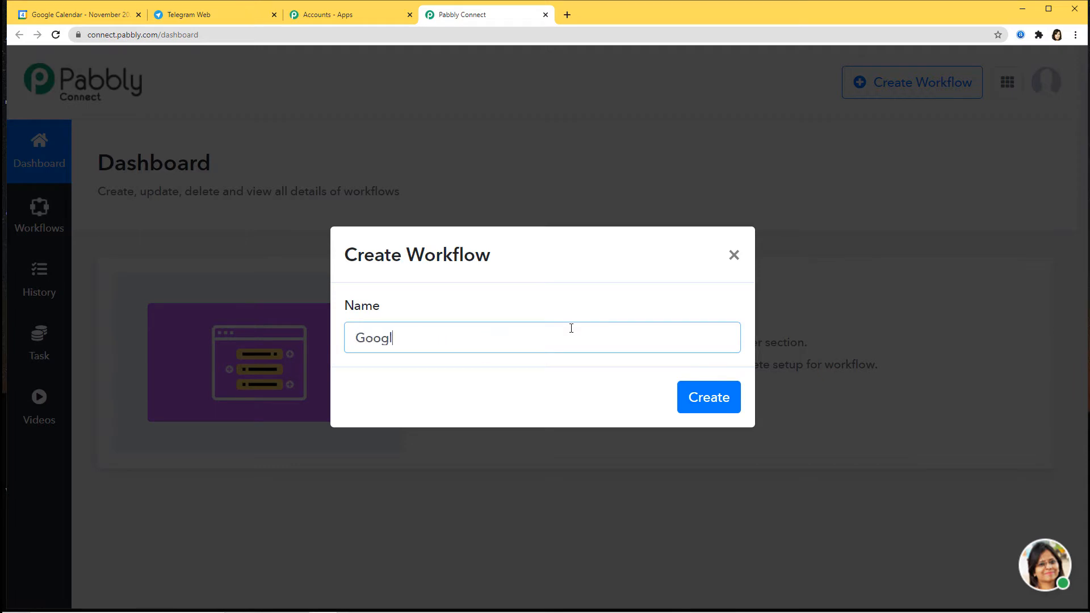
pyautogui.write('e Calendar to Telegram')
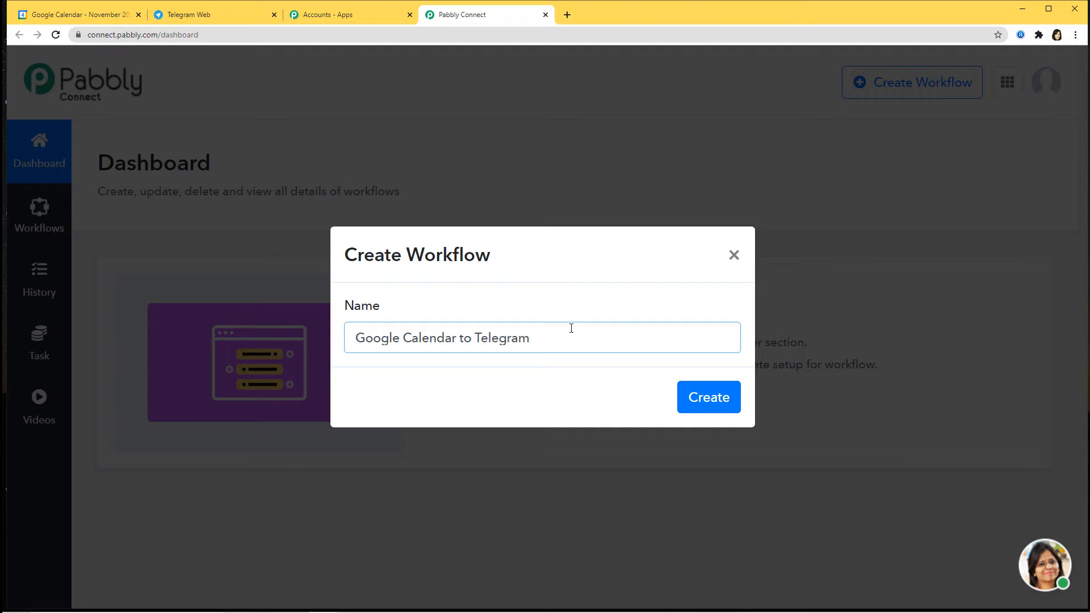
pyautogui.click(716, 402)
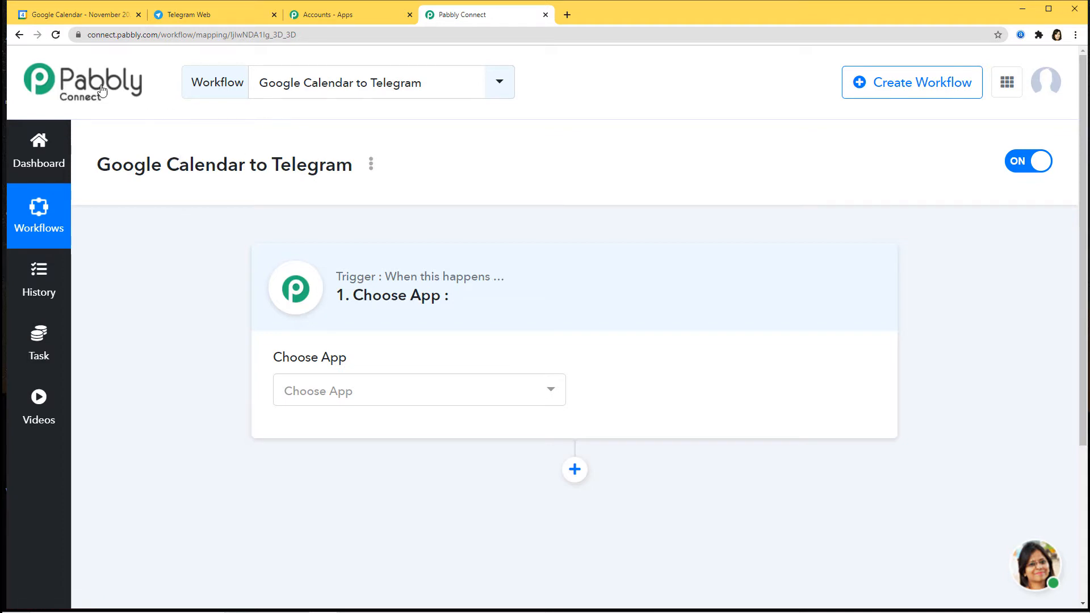
# Set the trigger app to Google Calendar, found by searching 'goo', with the New Event method.
pyautogui.click(392, 396)
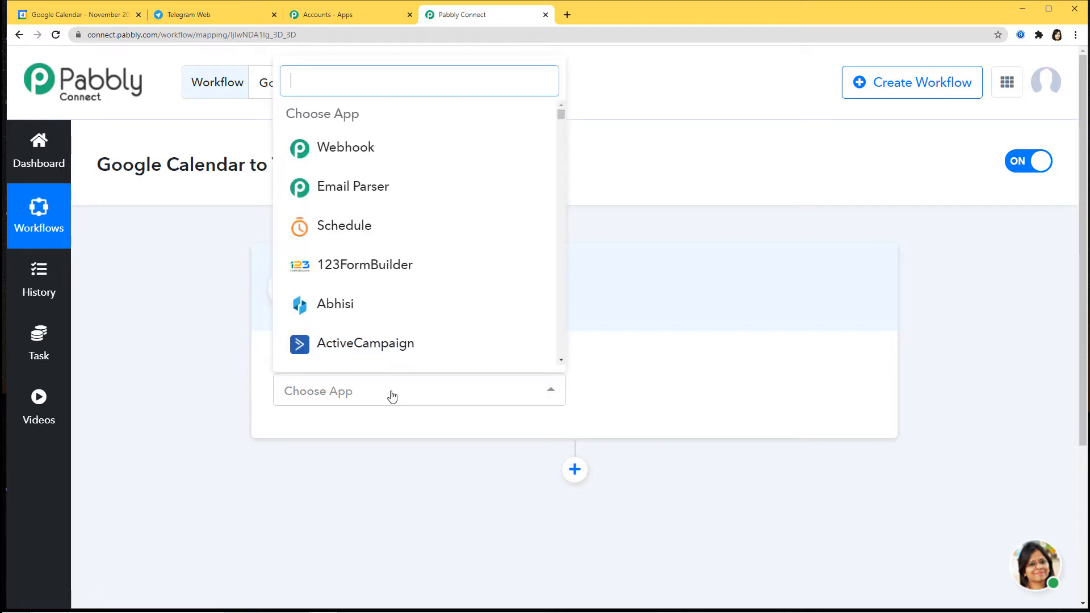
pyautogui.write('goo')
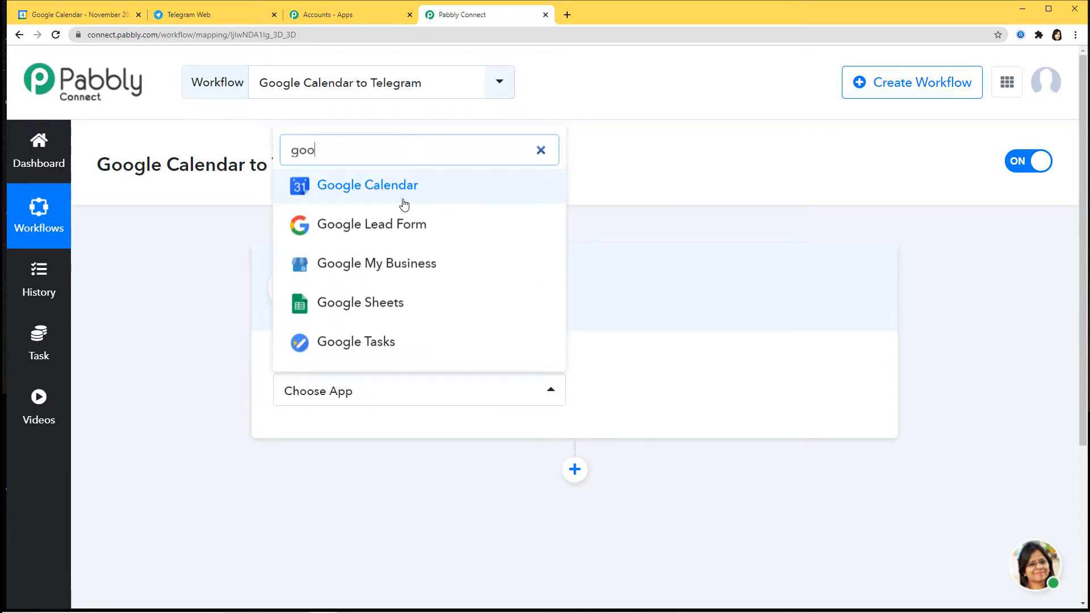
pyautogui.click(402, 203)
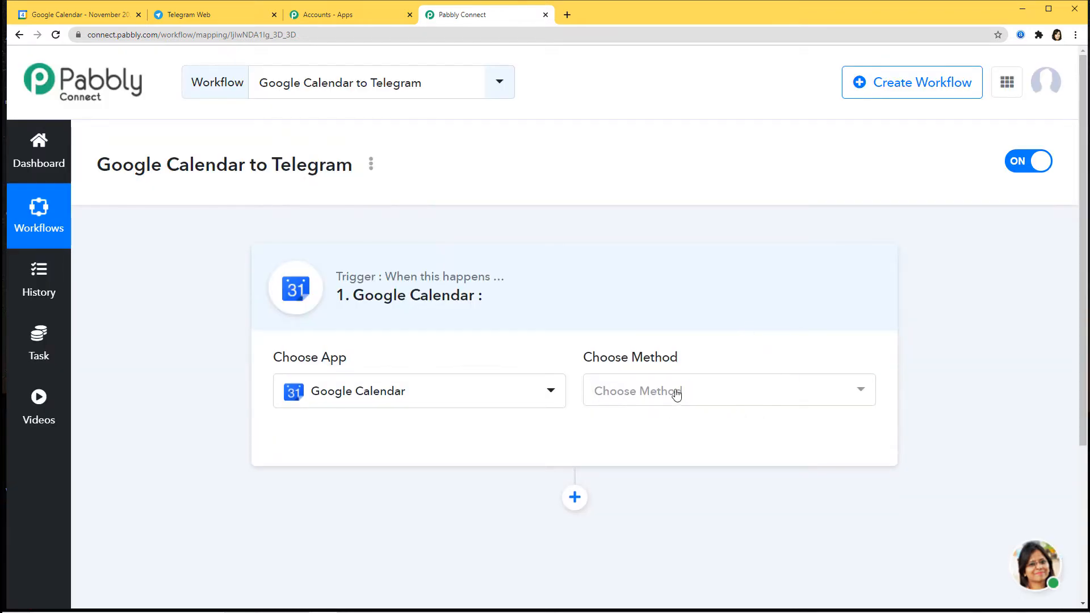
pyautogui.click(676, 392)
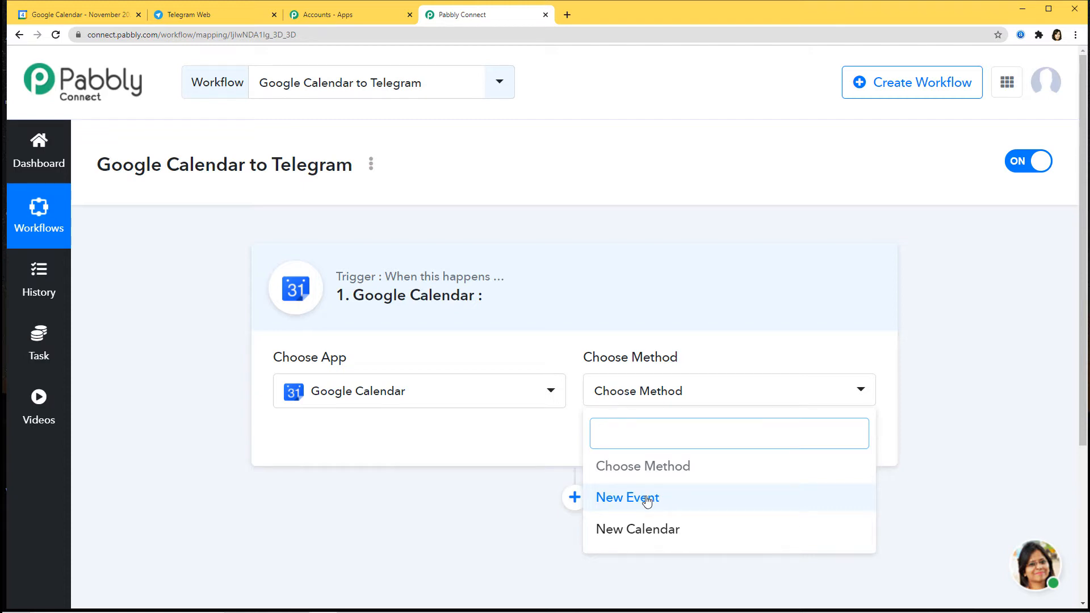
pyautogui.click(647, 500)
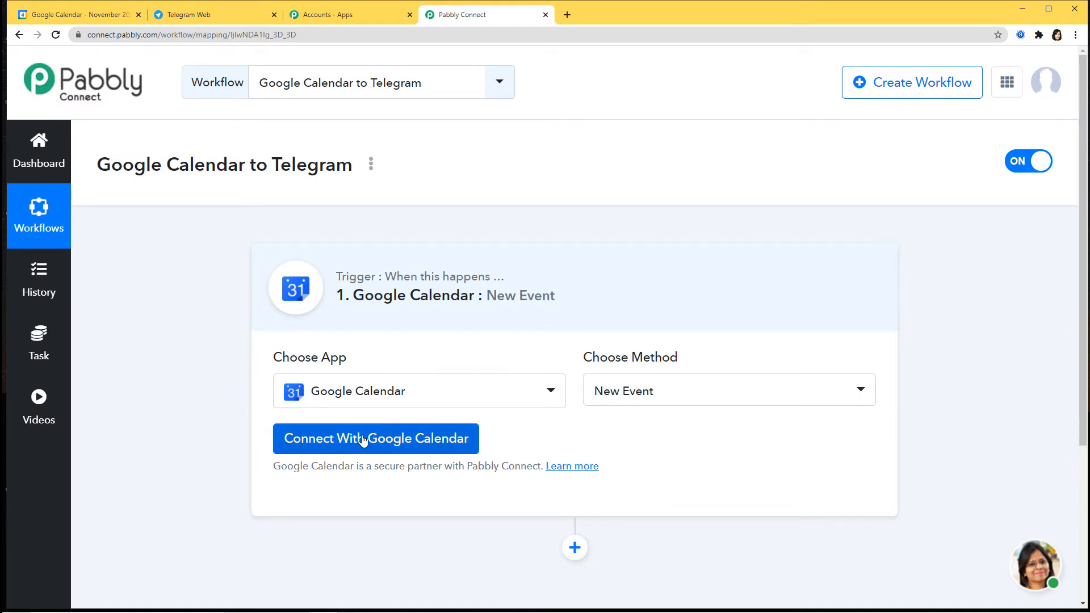
# Sign in with the Google account, allow Pabbly Connect calendar access, and dismiss the success message.
pyautogui.click(398, 442)
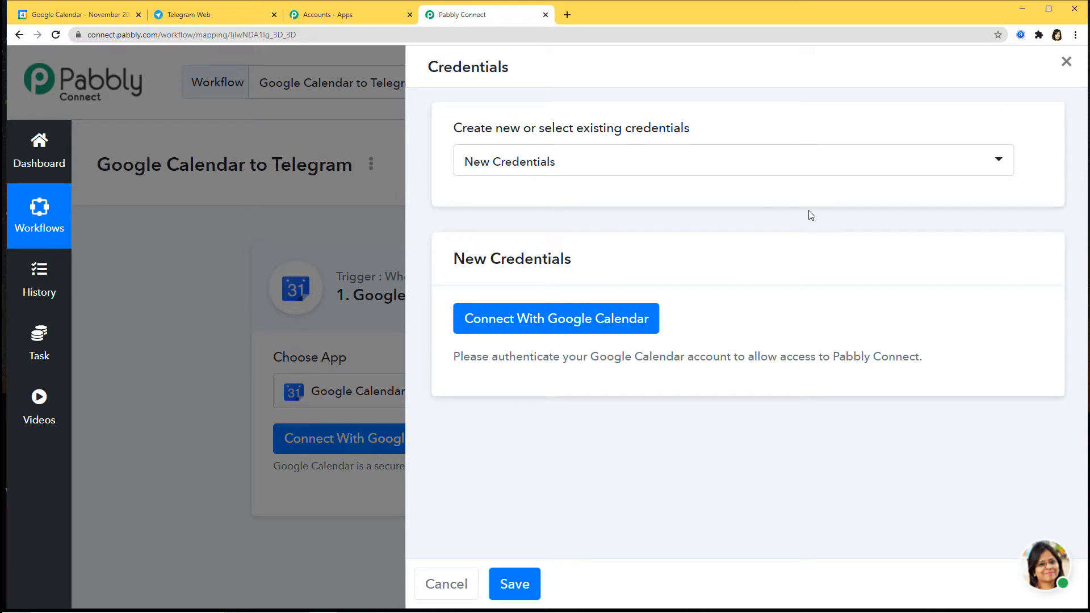
pyautogui.click(539, 320)
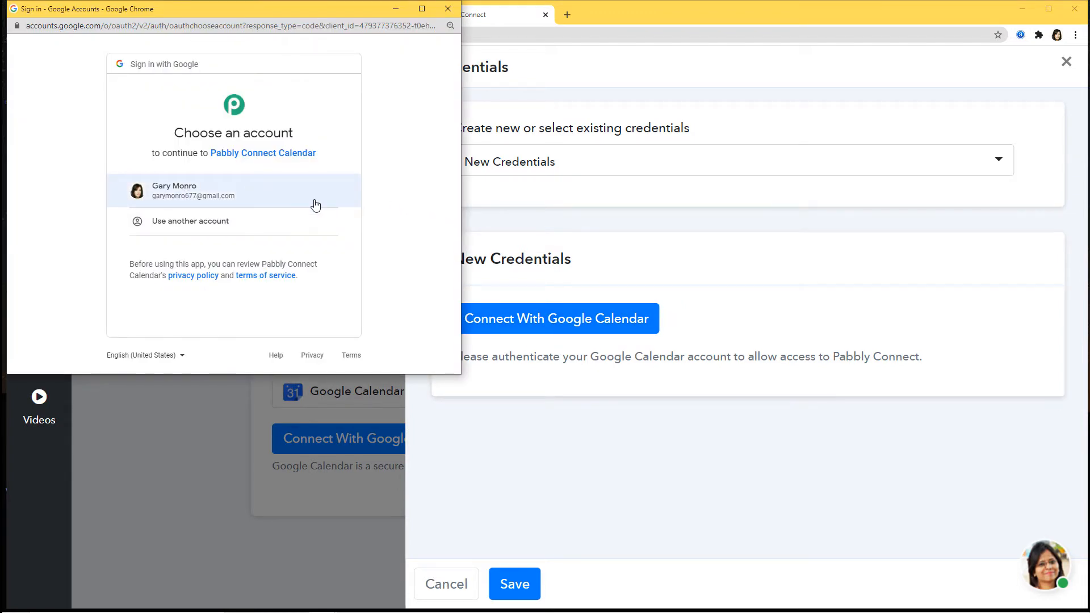
pyautogui.click(210, 197)
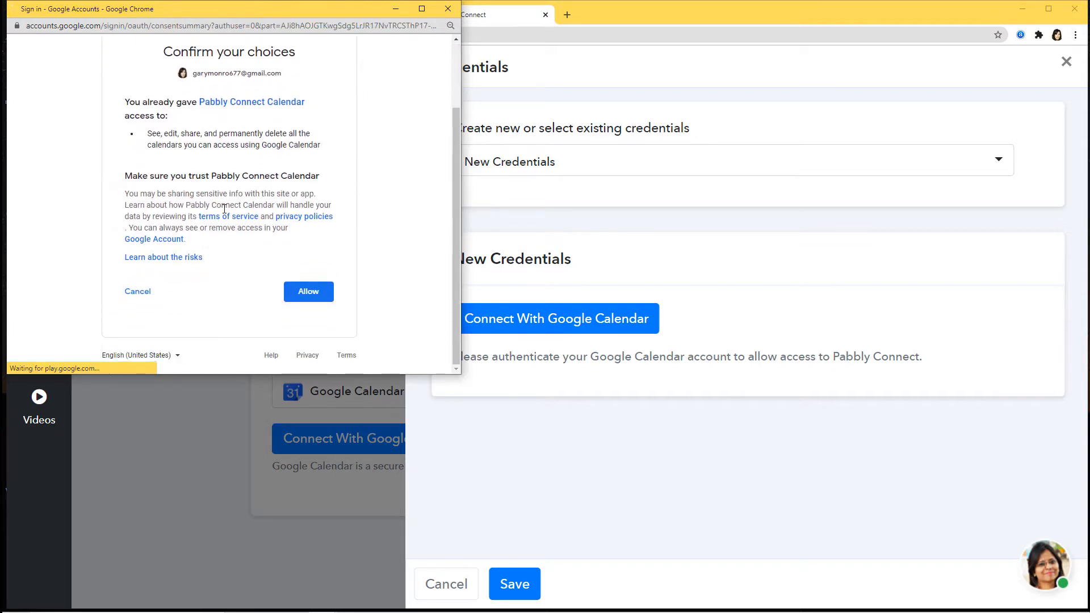
pyautogui.scroll(-2, 354, 338)
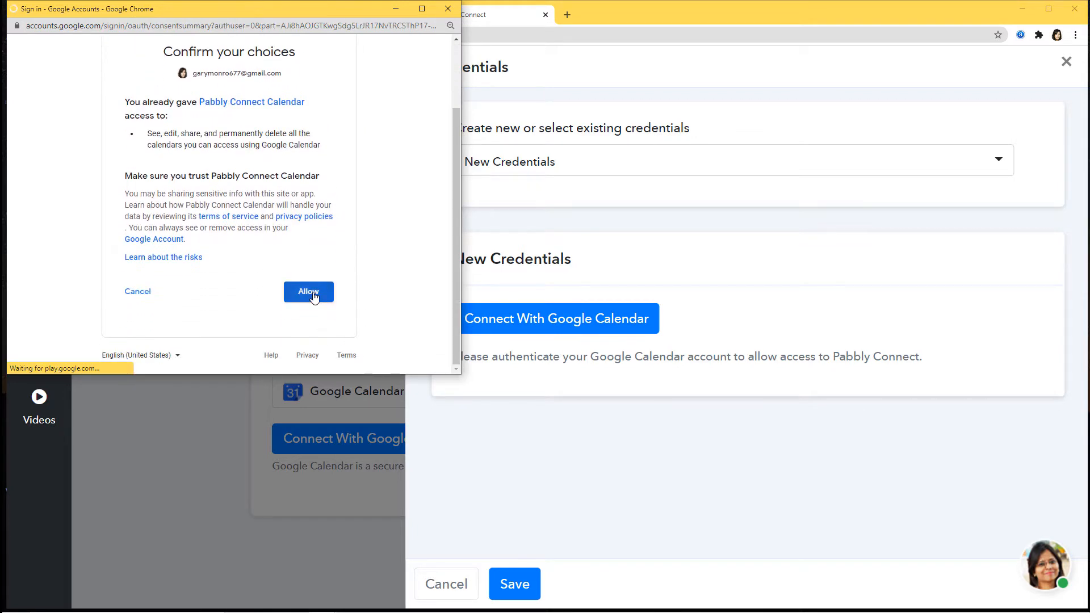
pyautogui.click(313, 295)
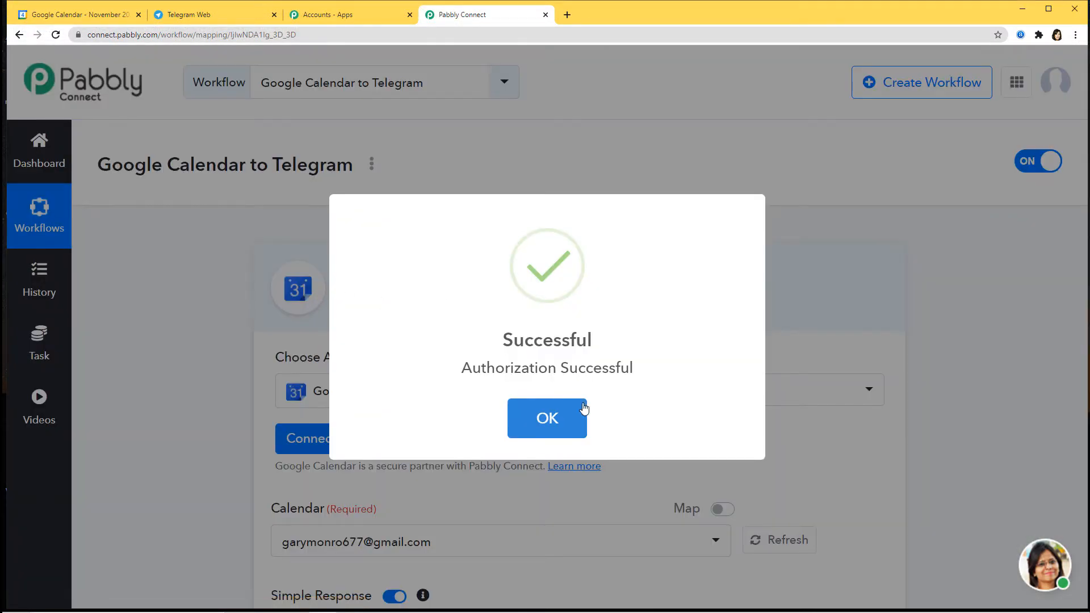
pyautogui.click(546, 423)
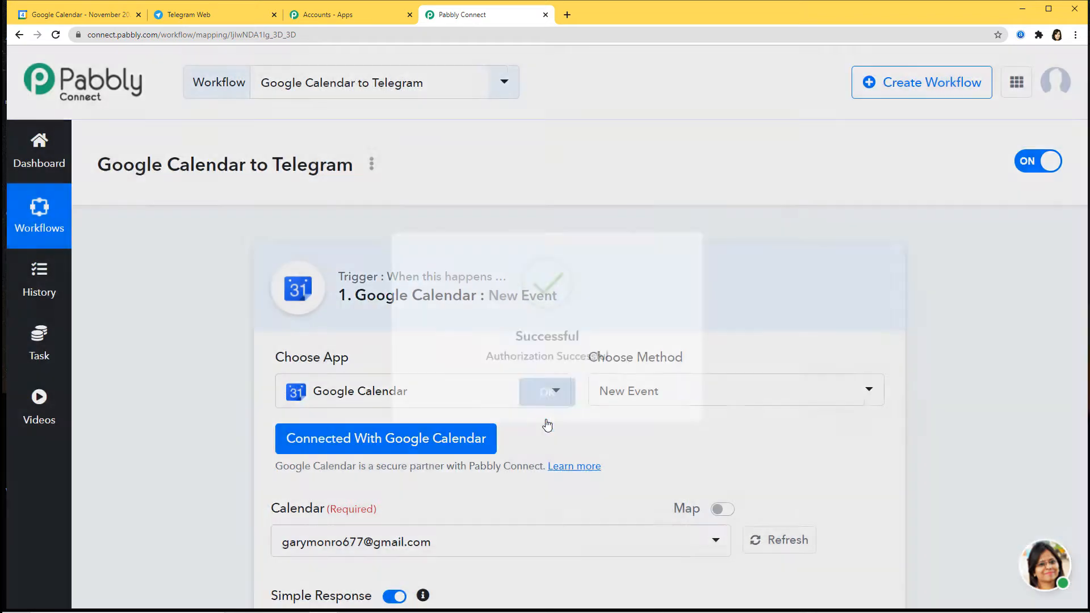
pyautogui.scroll(-2, 814, 351)
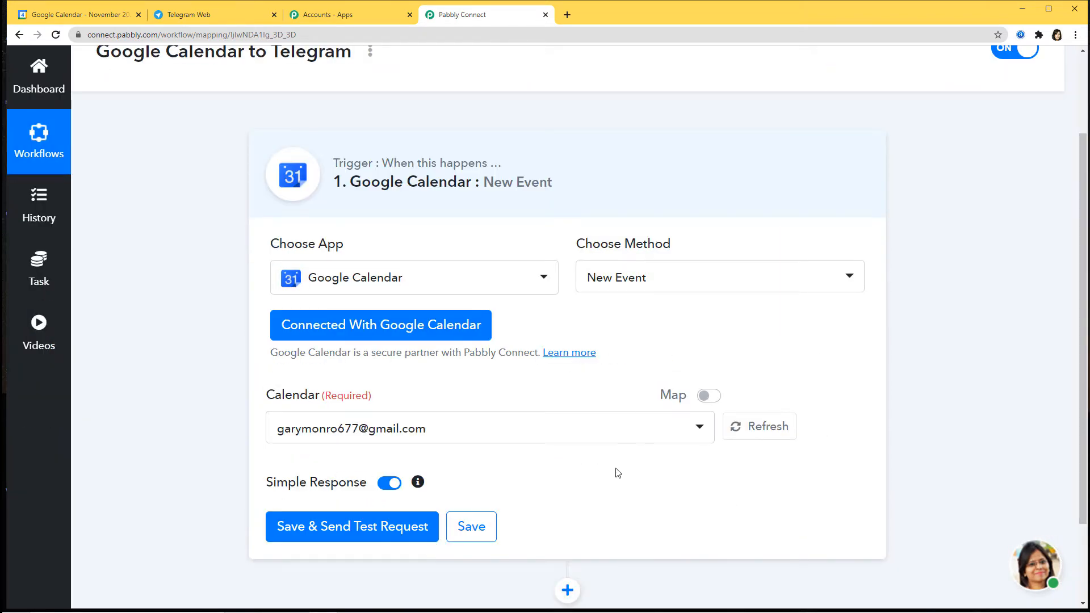
pyautogui.scroll(-2, 618, 474)
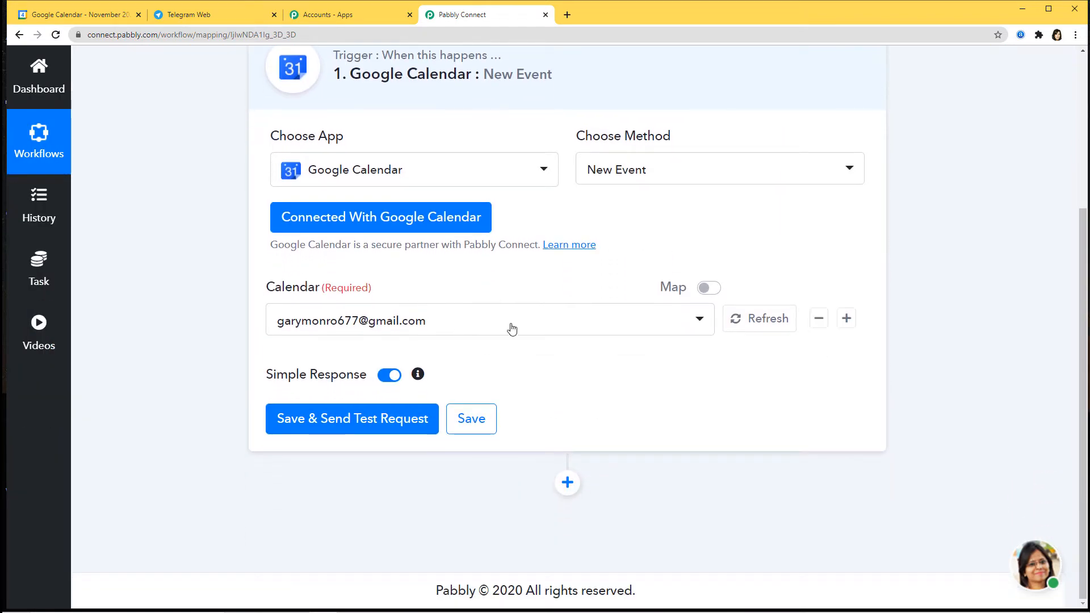
# Compare the calendars in Google Calendar, then select the account's main calendar in the Calendar dropdown.
pyautogui.click(482, 324)
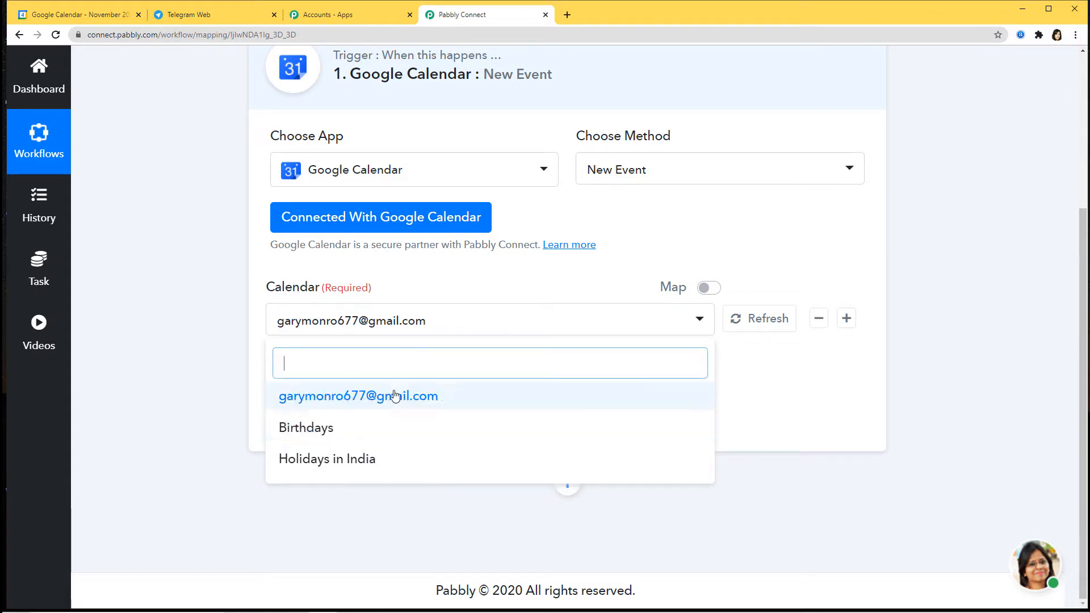
pyautogui.click(70, 13)
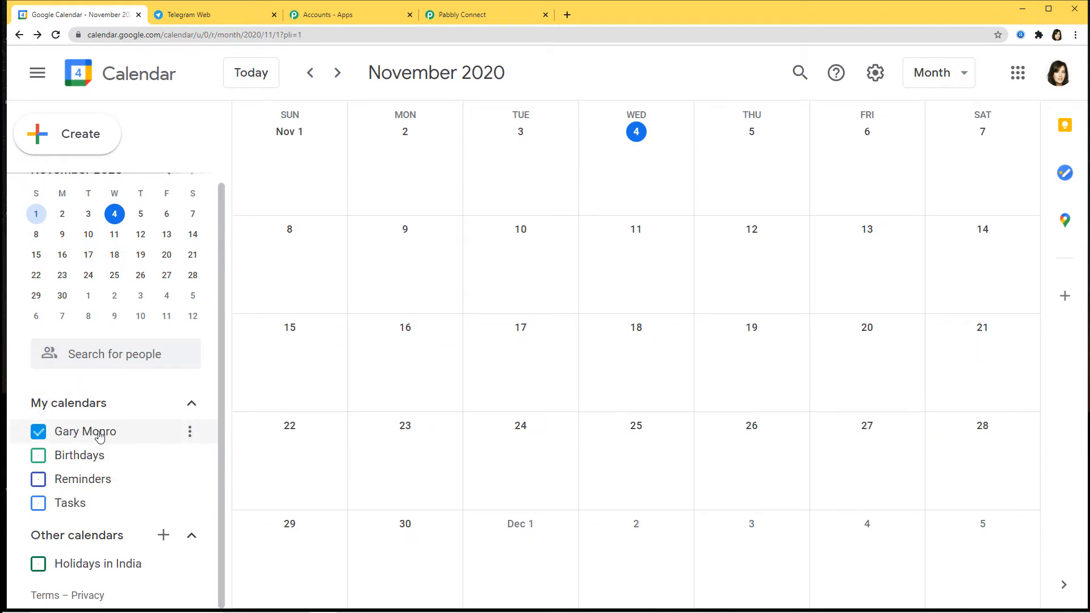
pyautogui.click(454, 15)
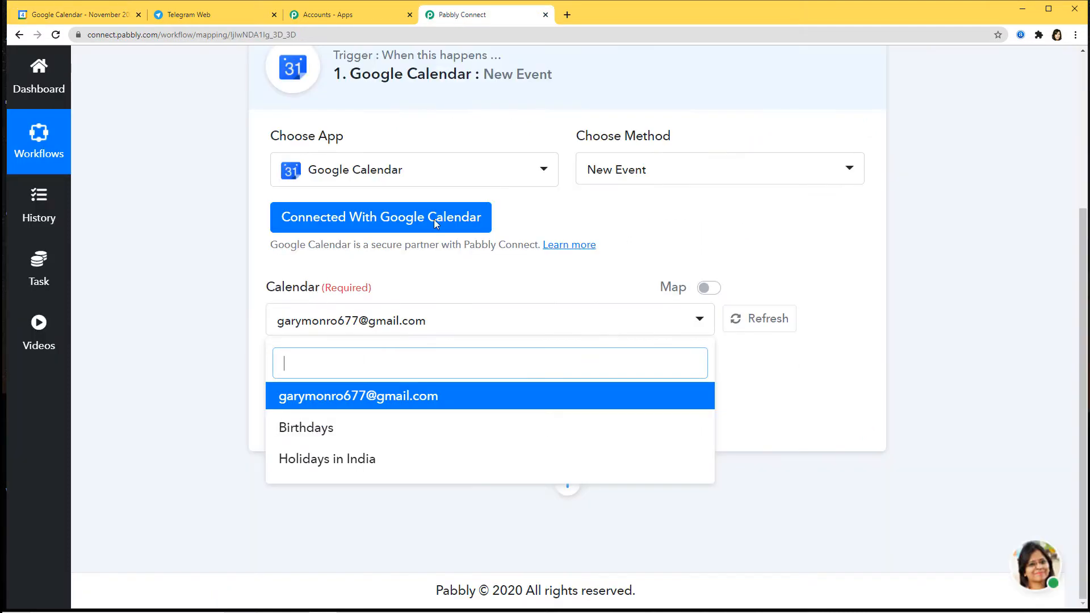
pyautogui.click(333, 403)
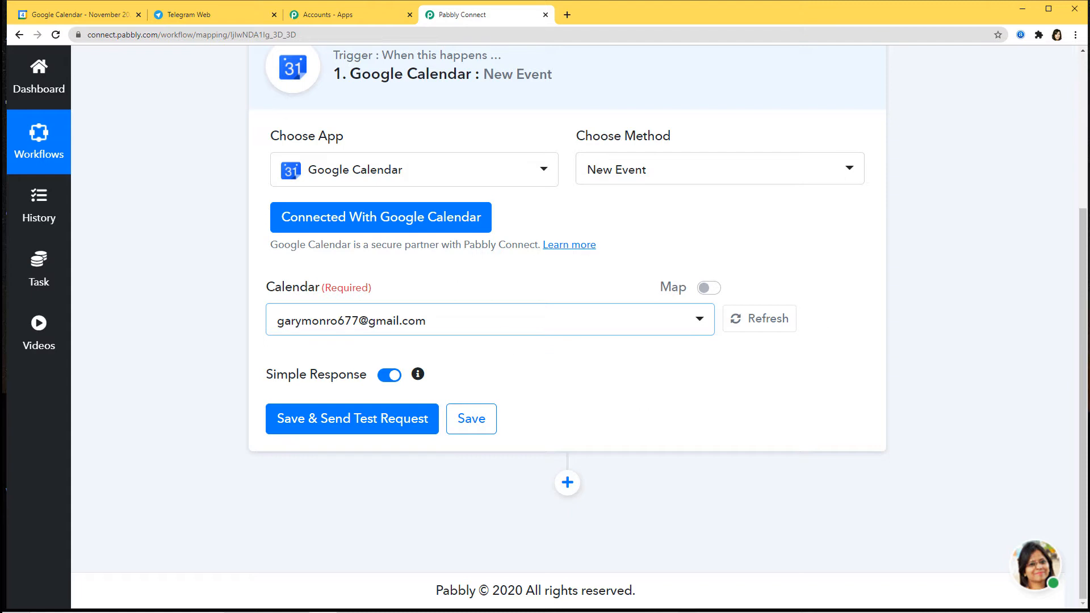
pyautogui.click(74, 17)
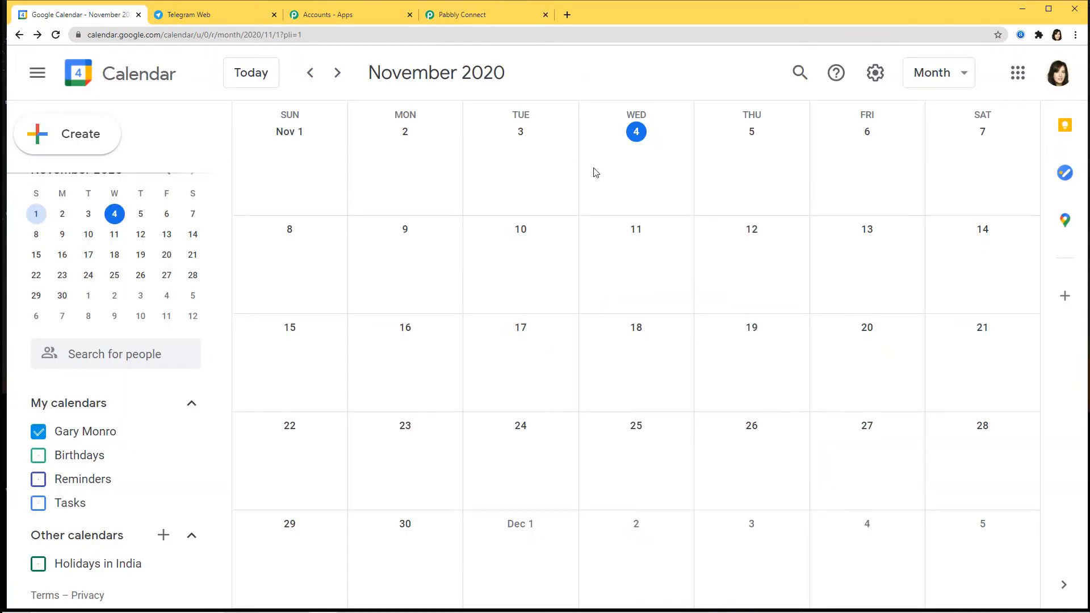
# Draft a November 17 event 'New Task - Integration of Google Calendar and Telegram' with a guest e-mail and location Bhopal, Madhya Pradesh.
pyautogui.click(522, 379)
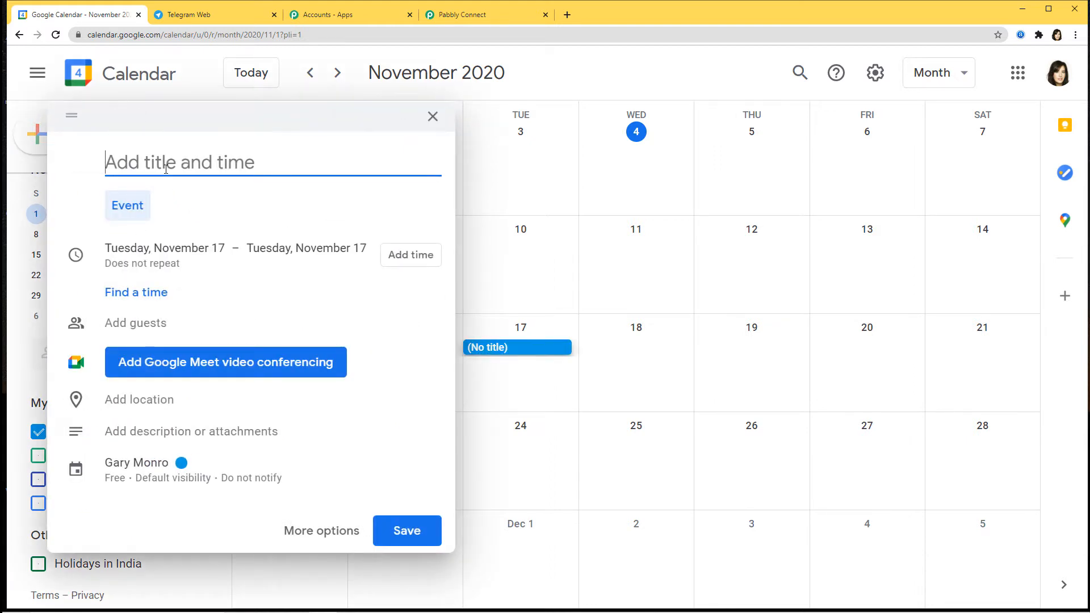
pyautogui.write('N')
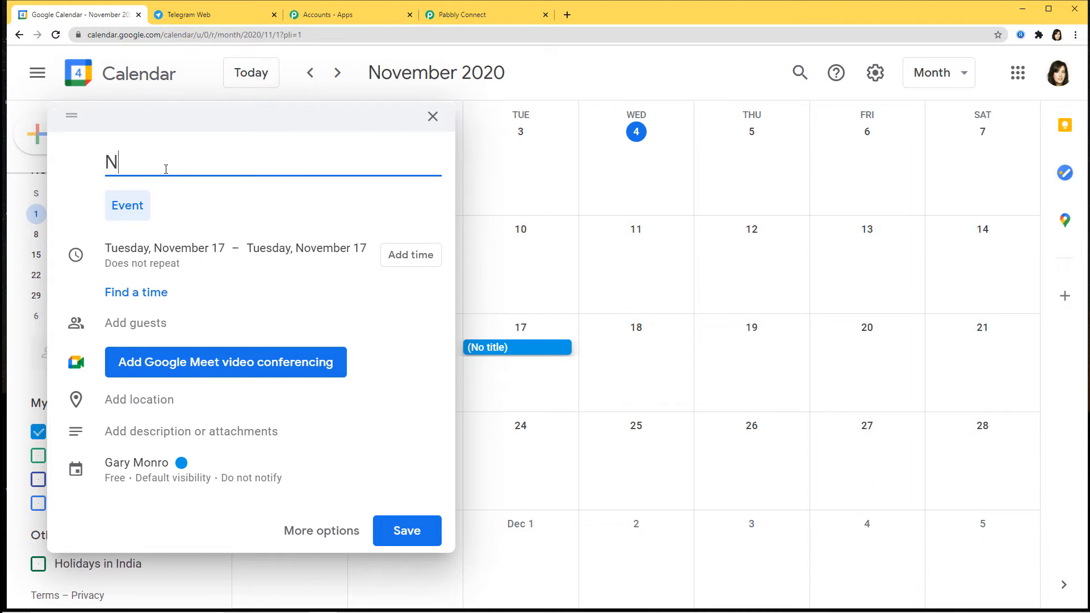
pyautogui.write('ew Task')
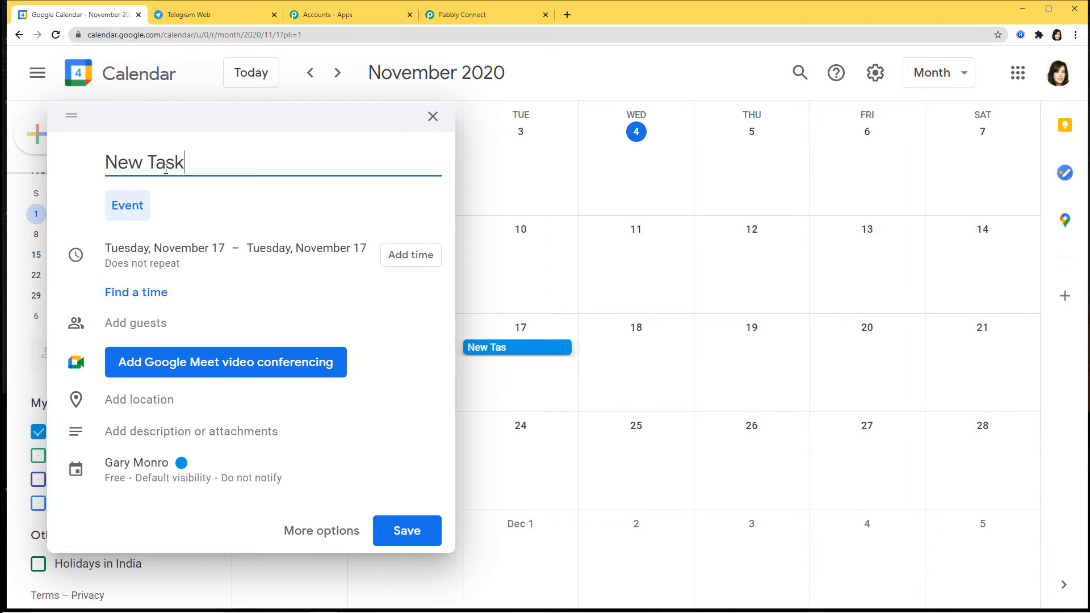
pyautogui.write(' - Integration o')
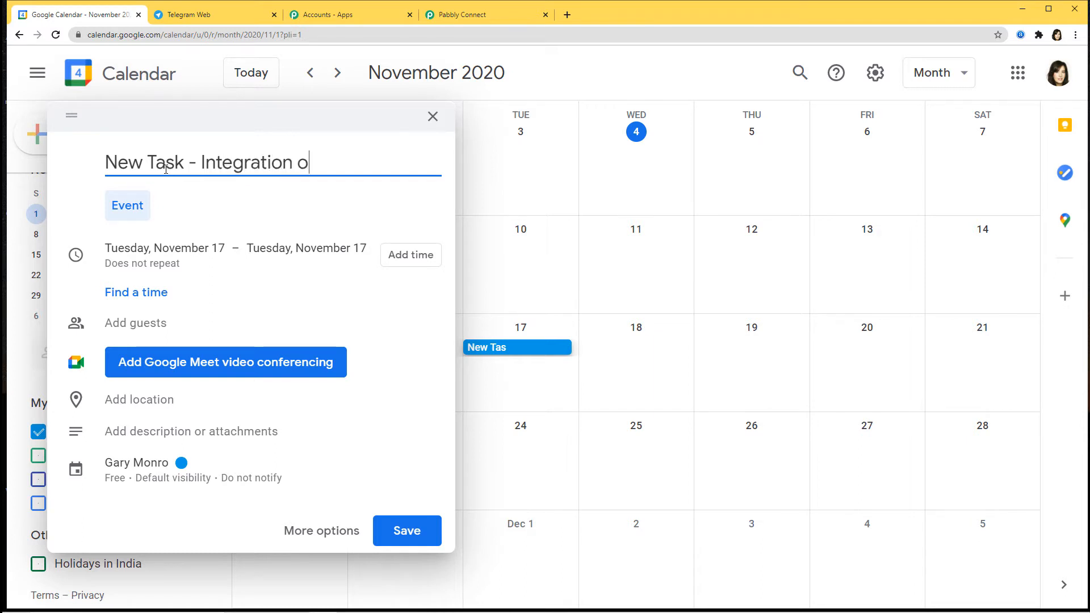
pyautogui.write('f Google ')
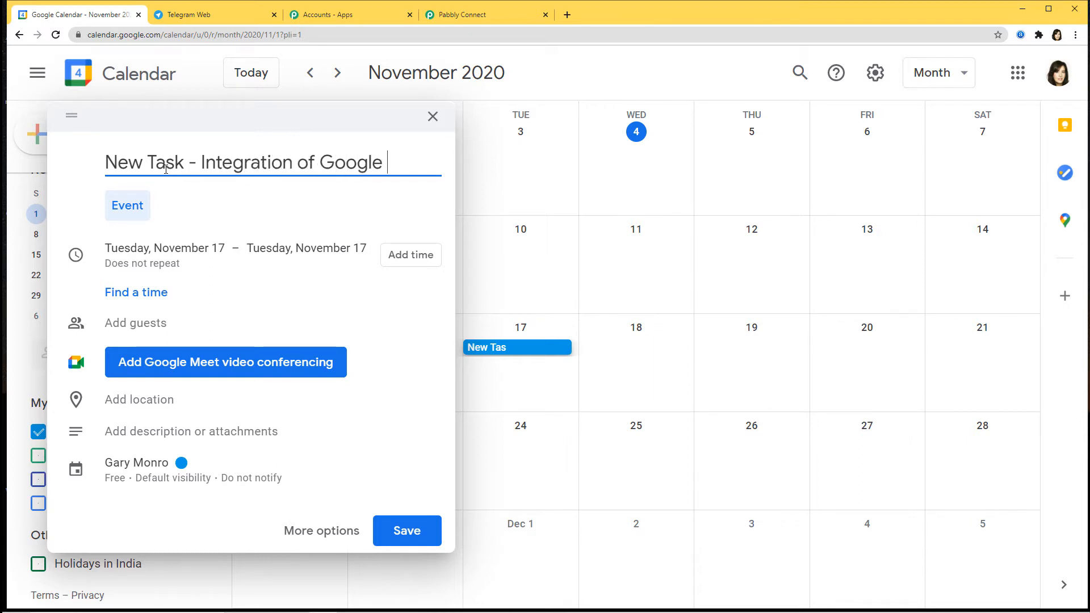
pyautogui.write('Calendar ')
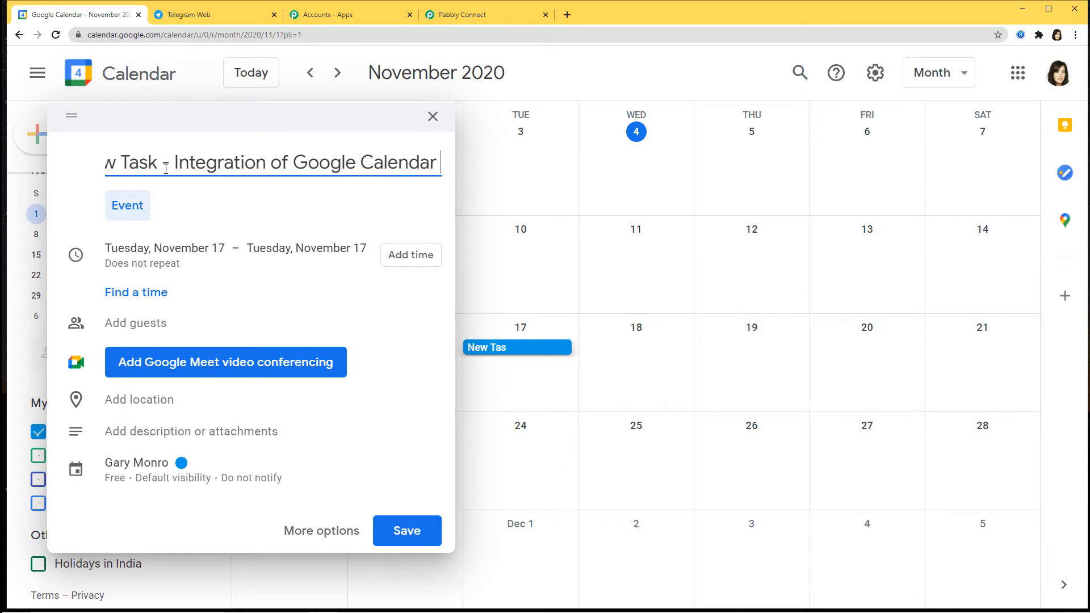
pyautogui.write('and Telegram')
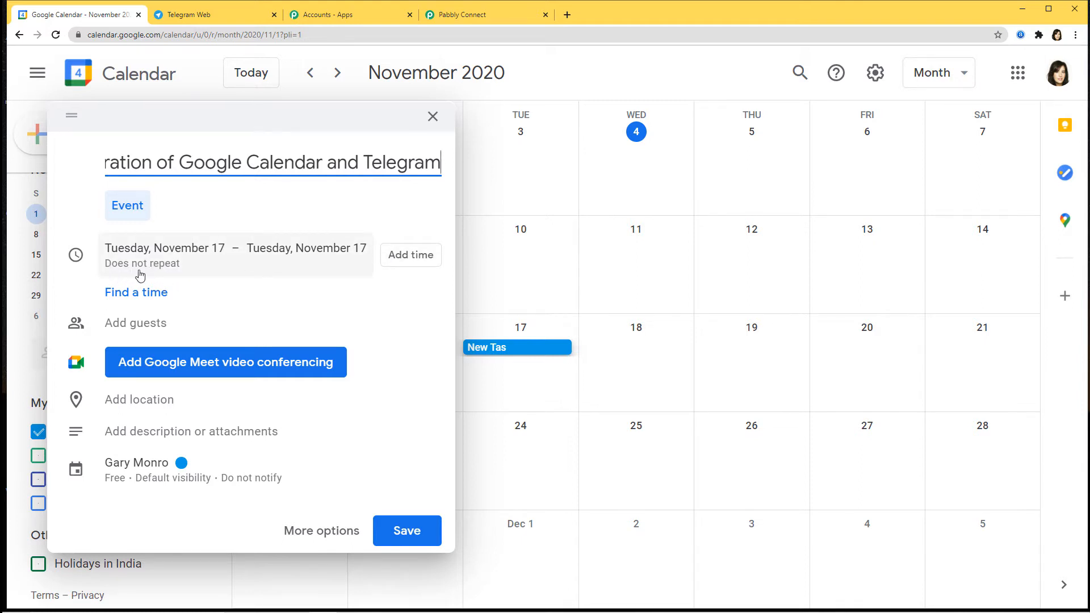
pyautogui.click(151, 321)
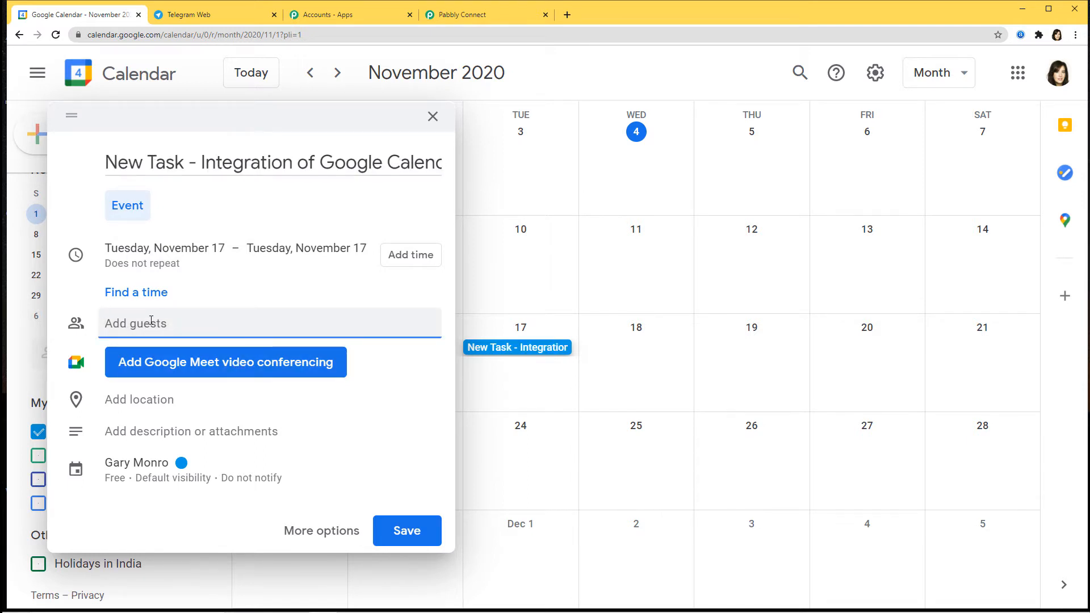
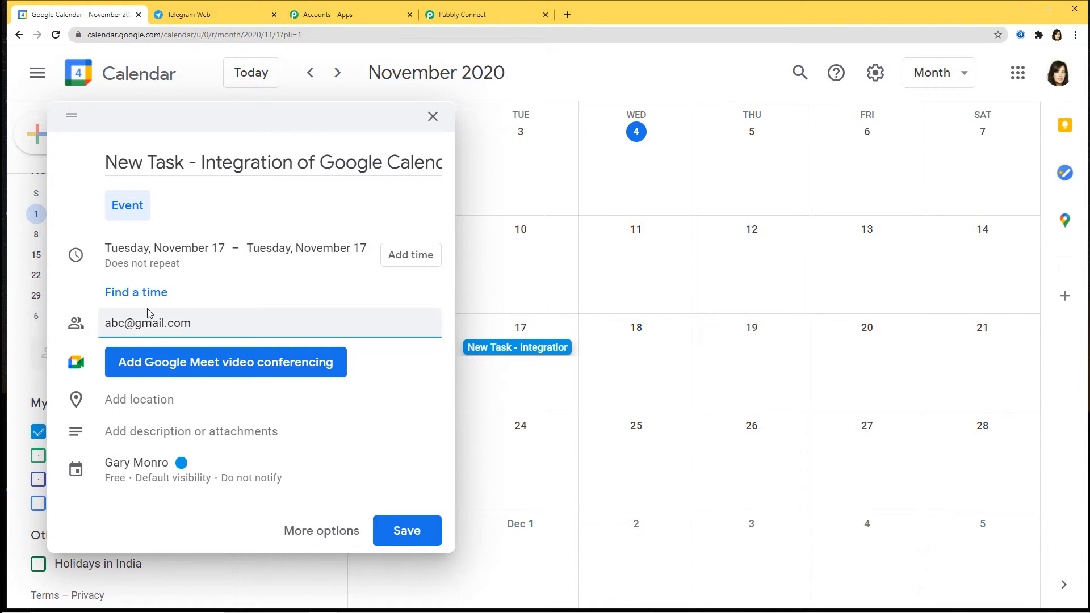
pyautogui.click(156, 407)
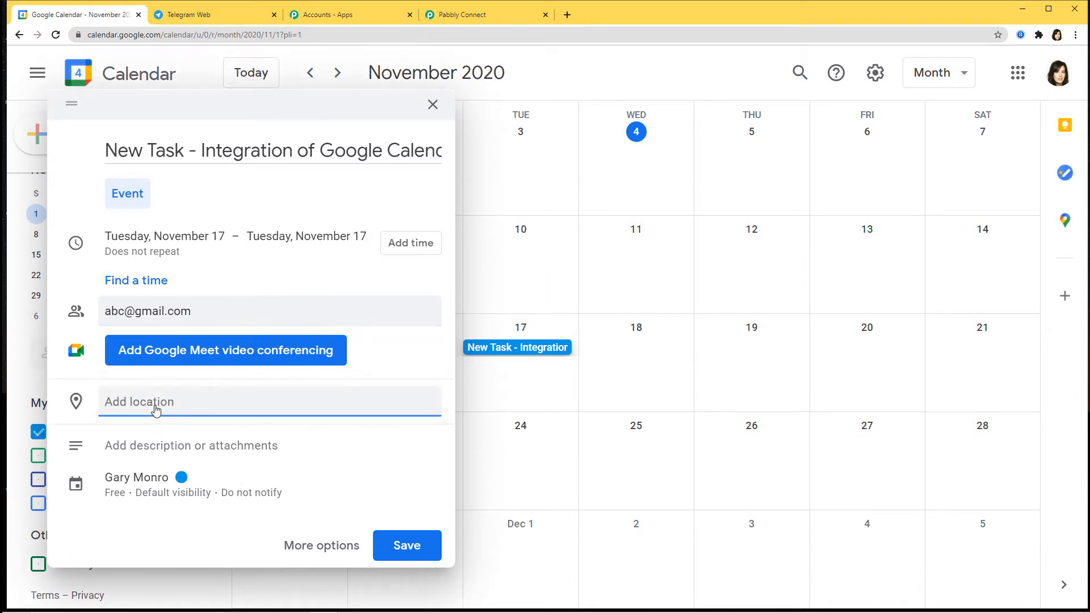
pyautogui.write('Bhopa')
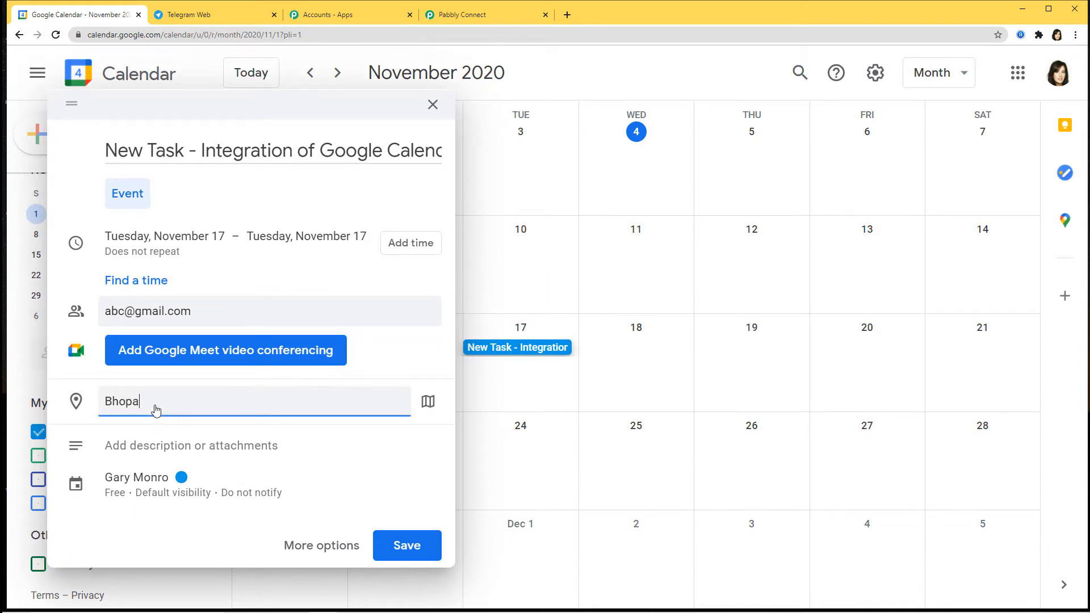
pyautogui.write('l, Madhya')
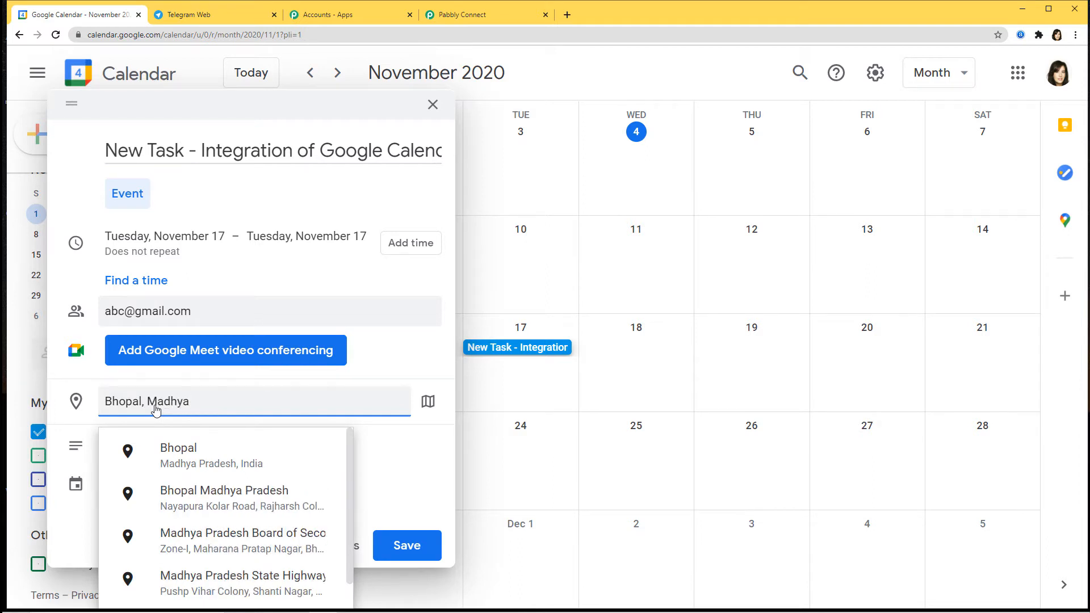
pyautogui.click(214, 460)
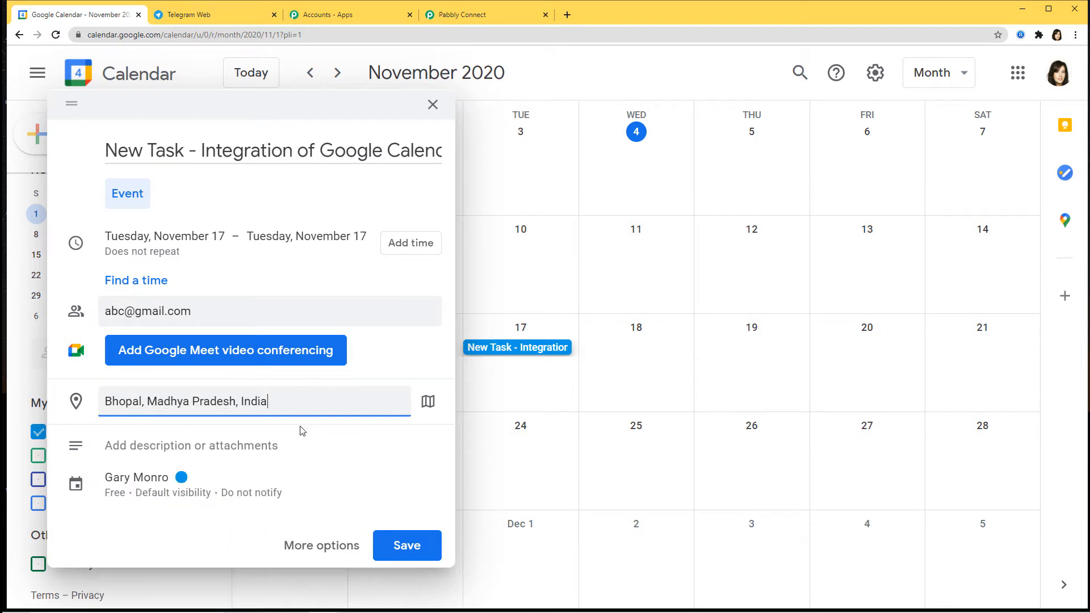
# Save the event without sending invitations, then review its details.
pyautogui.click(404, 546)
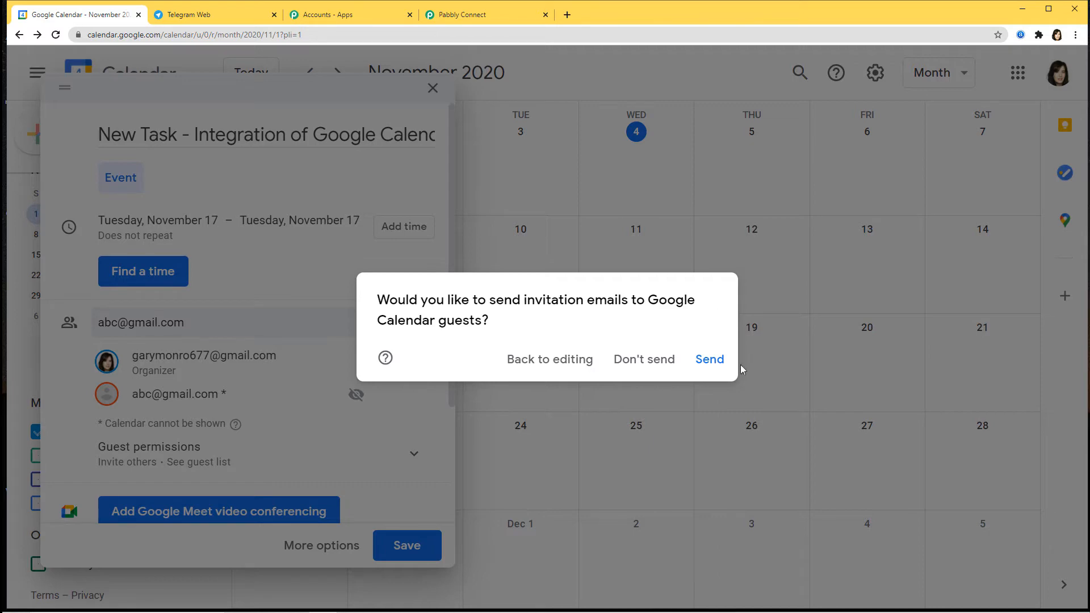
pyautogui.click(637, 365)
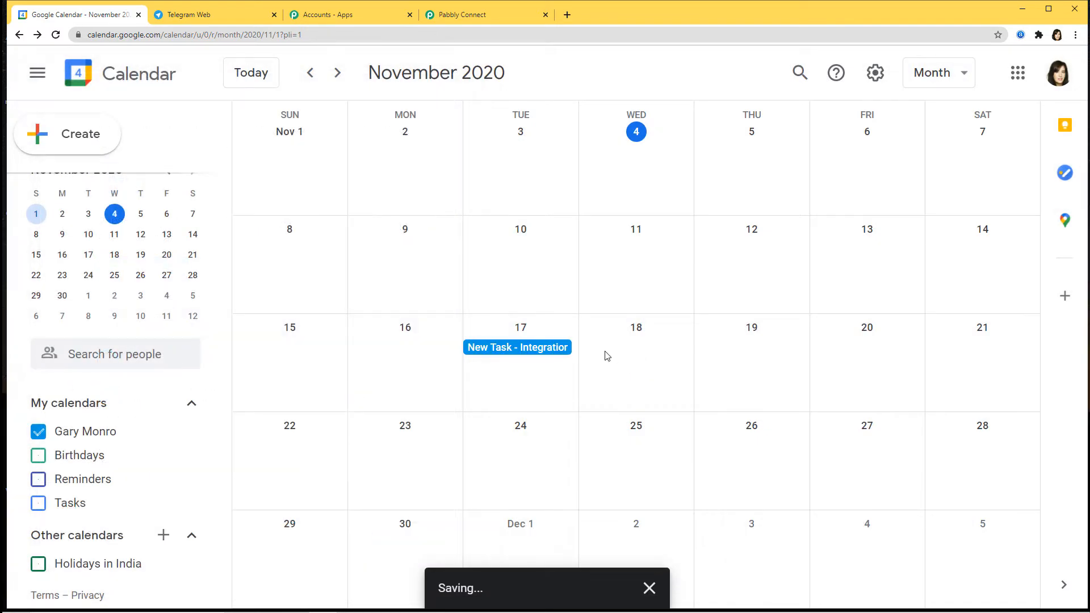
pyautogui.click(529, 352)
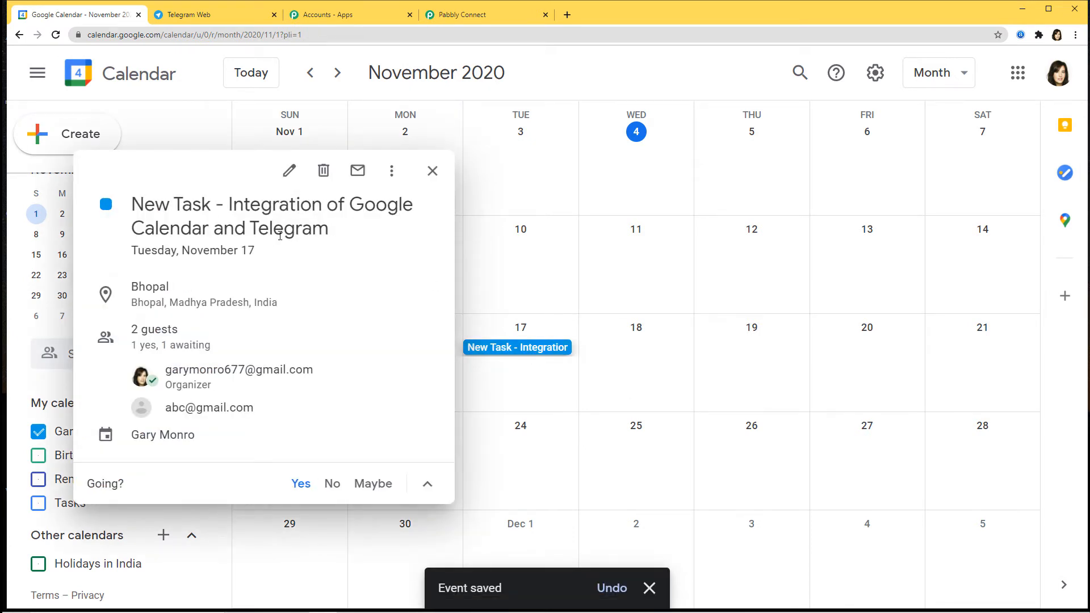
pyautogui.click(432, 171)
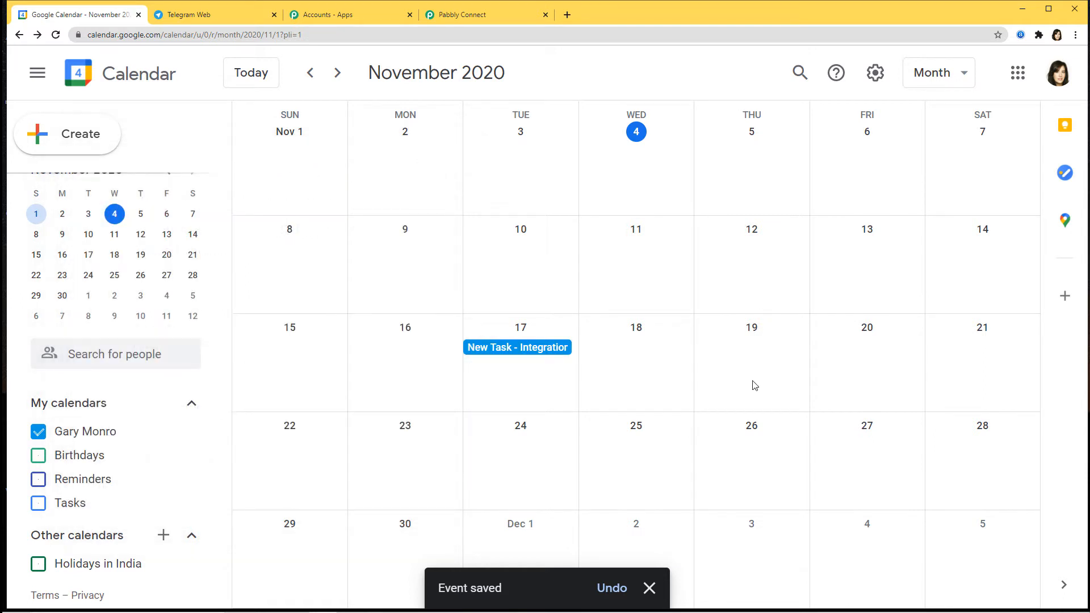
pyautogui.click(461, 14)
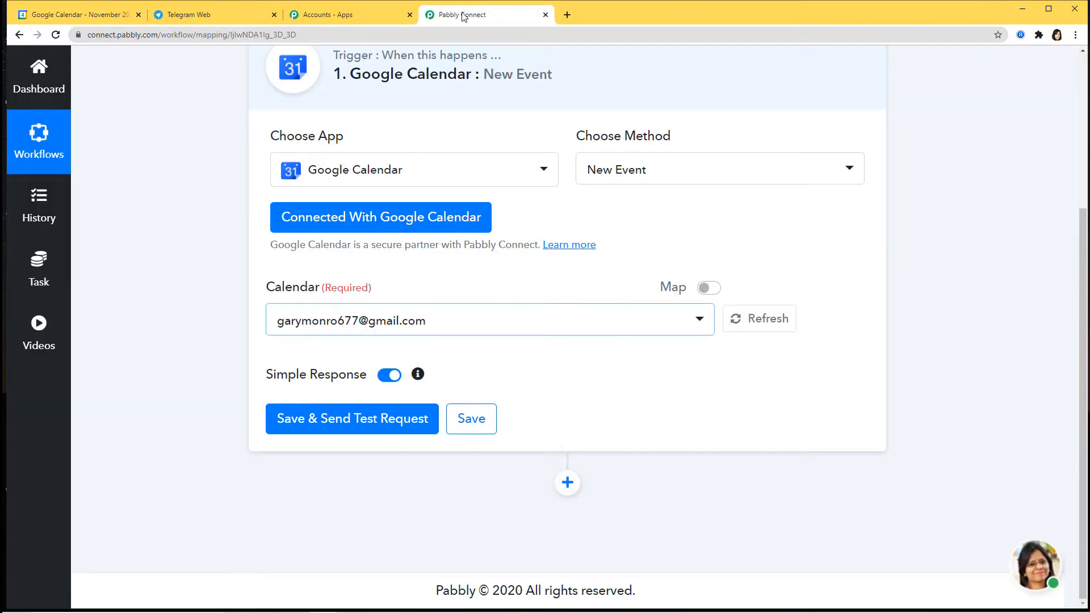
# Send the test request, review the event's title, attendees and reminders, and save the trigger data.
pyautogui.click(351, 420)
pyautogui.scroll(-3, 720, 394)
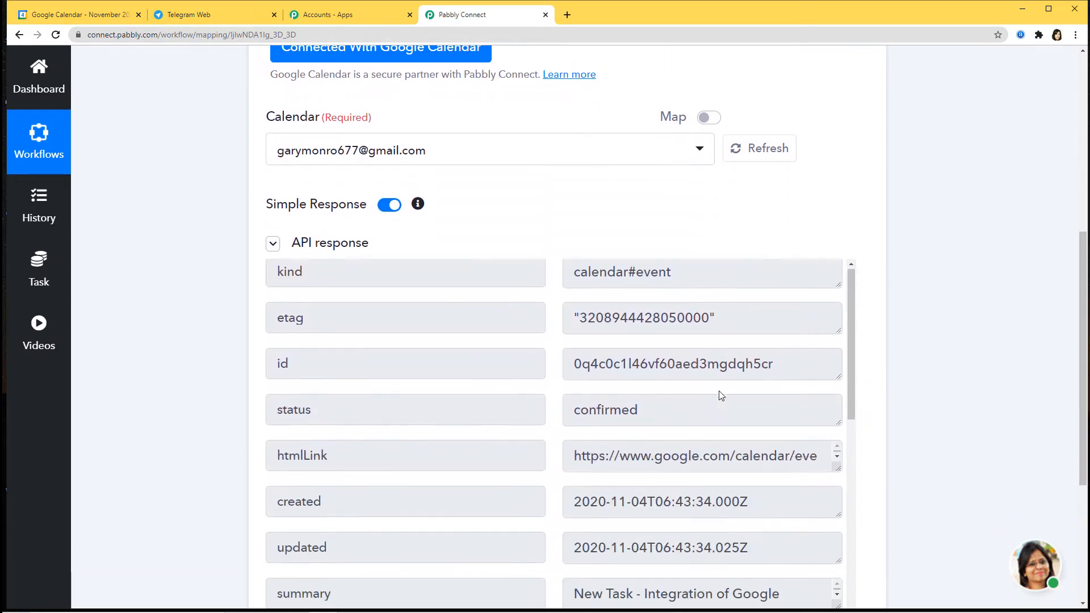
pyautogui.scroll(-4, 718, 390)
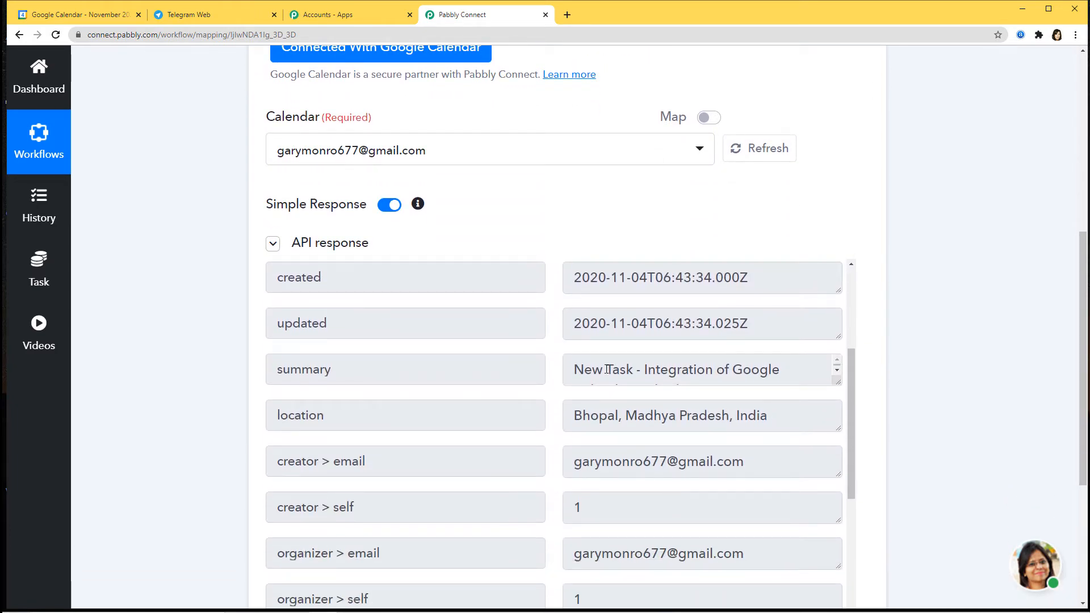
pyautogui.click(836, 371)
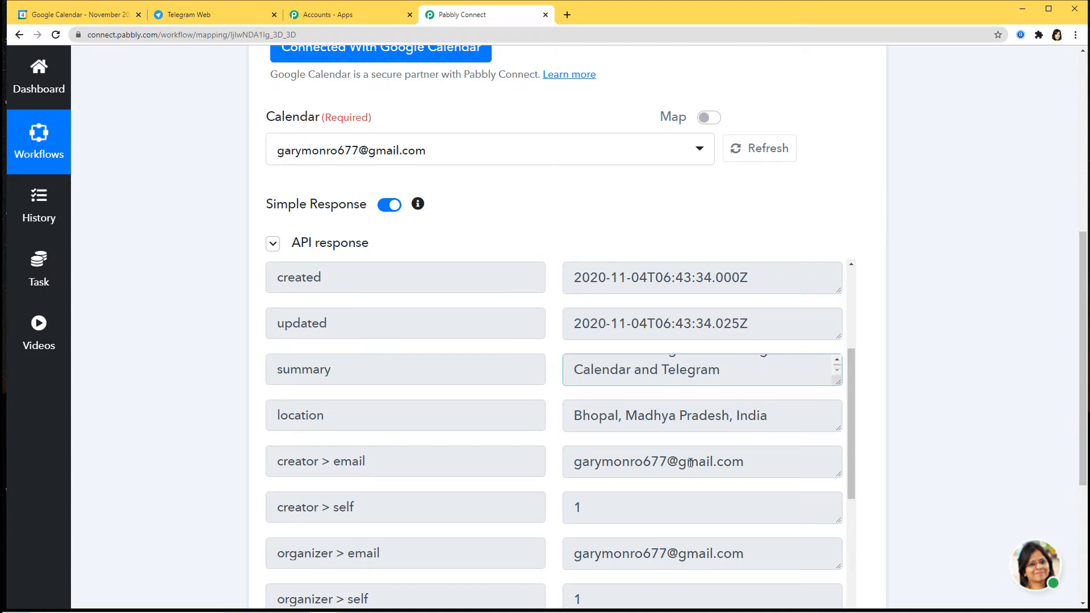
pyautogui.scroll(-8, 763, 472)
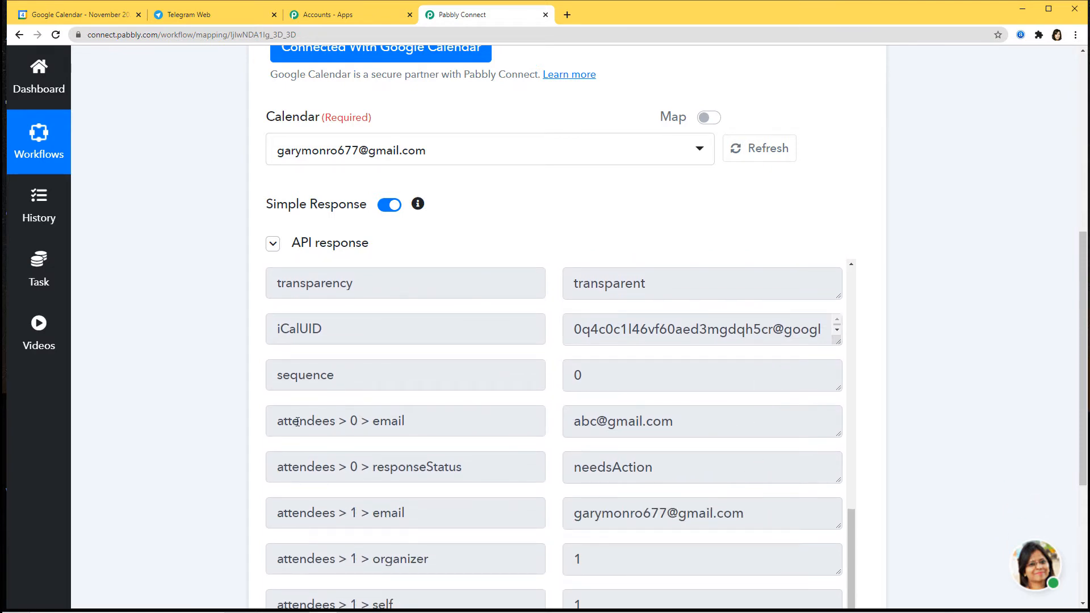
pyautogui.scroll(-2, 730, 453)
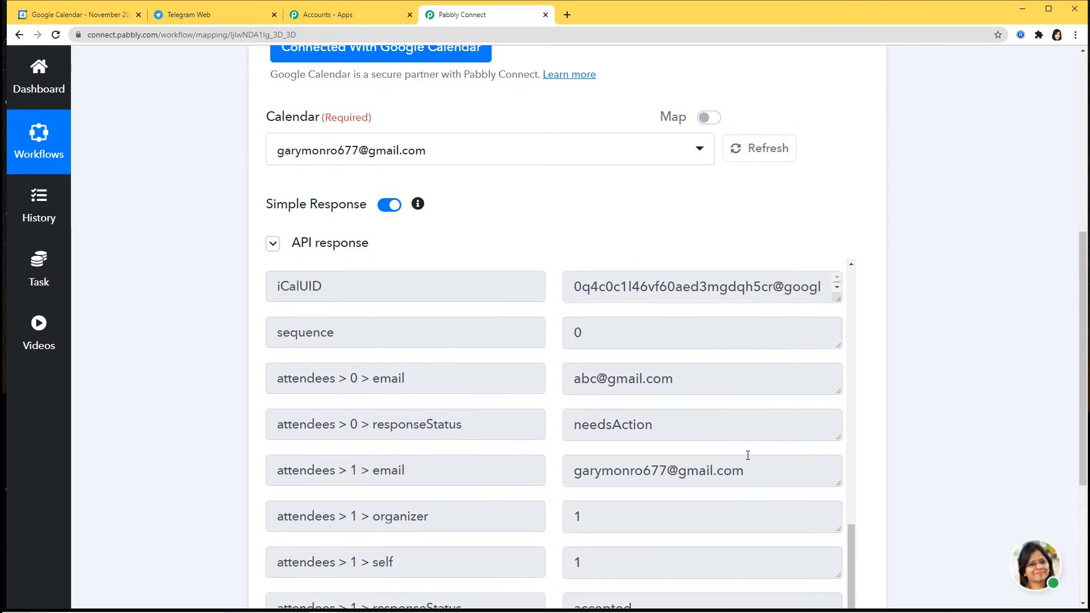
pyautogui.scroll(-3, 883, 470)
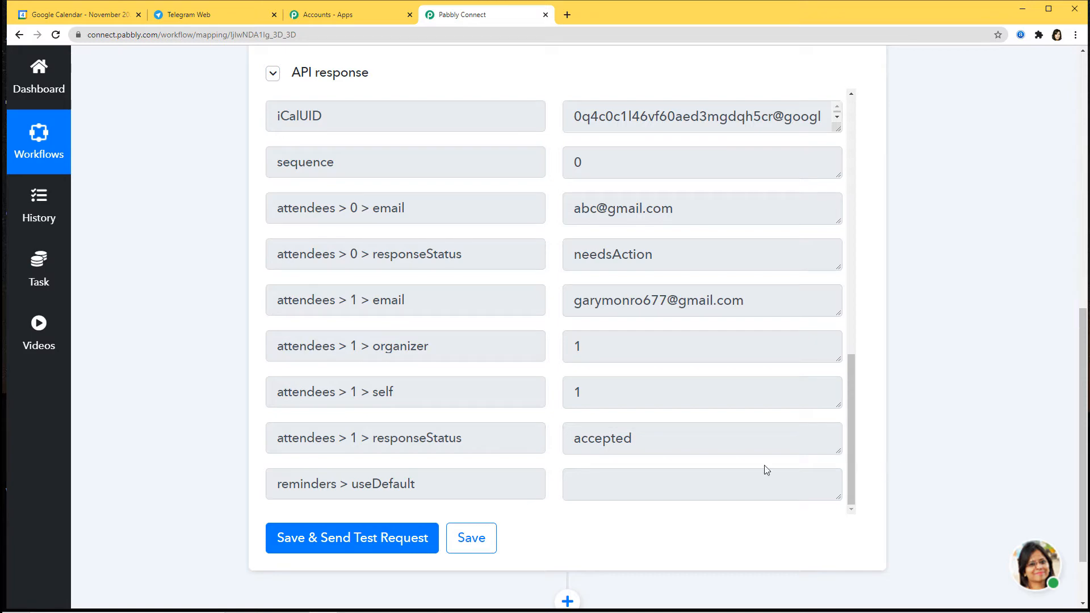
pyautogui.click(475, 539)
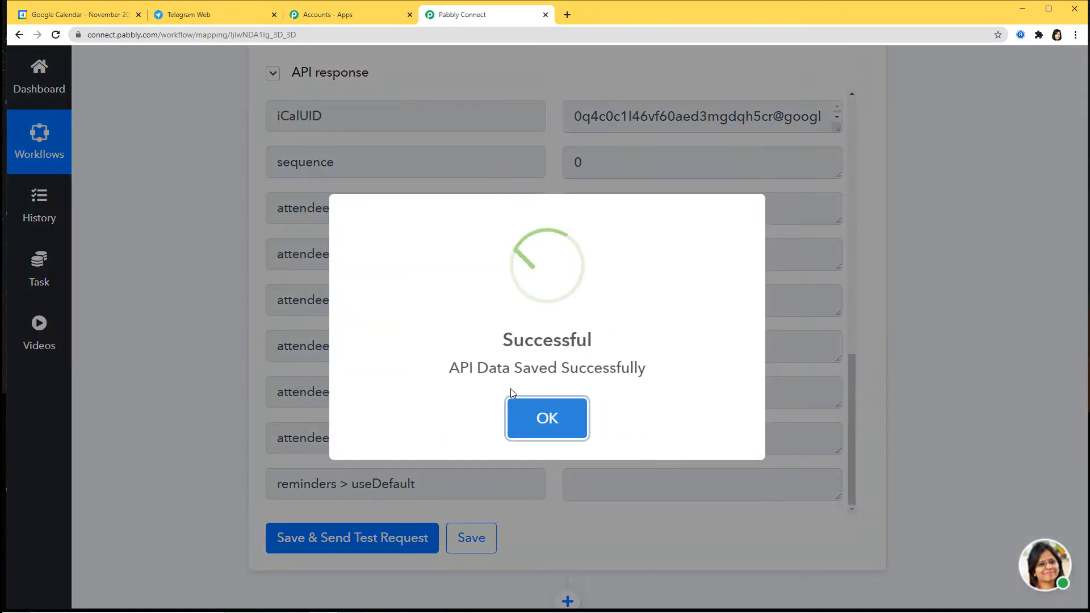
pyautogui.click(562, 418)
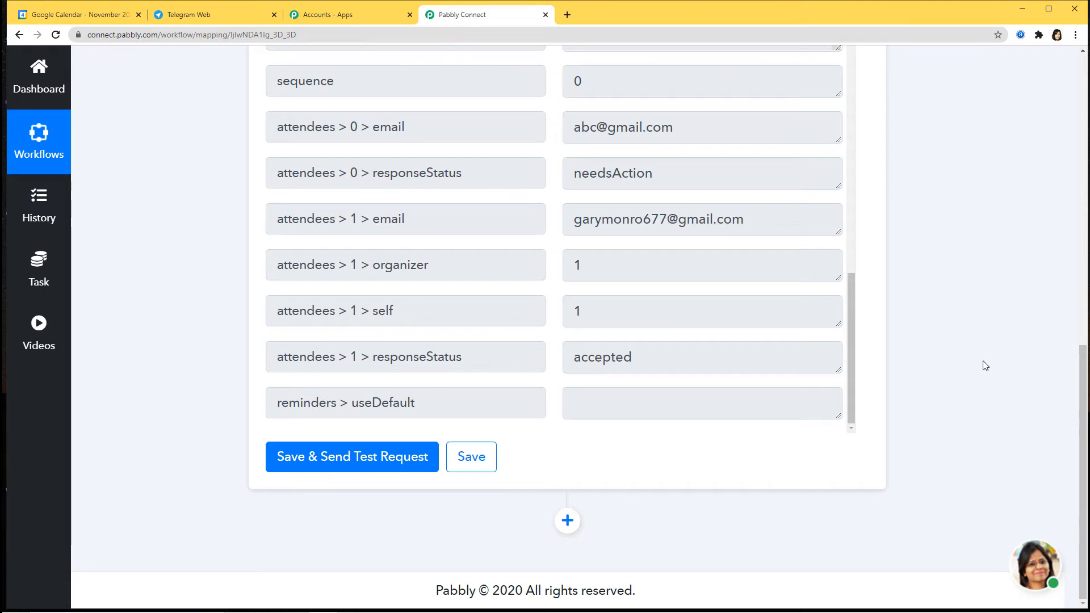
# Add a Telegram Bot action, found by searching 'tel', with the Send a Text Message or a Reply method.
pyautogui.click(568, 521)
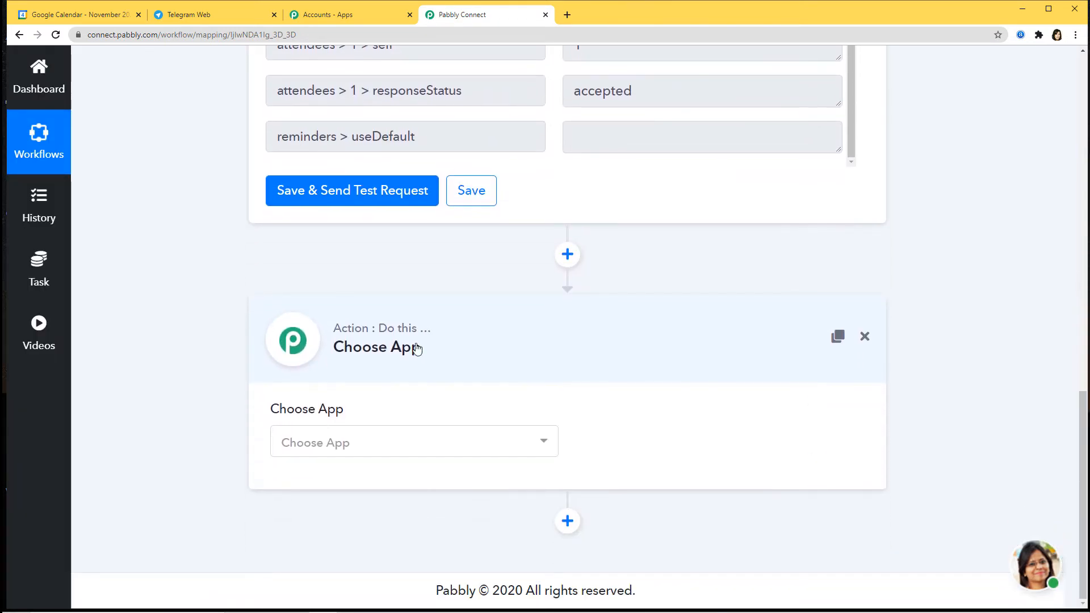
pyautogui.click(413, 449)
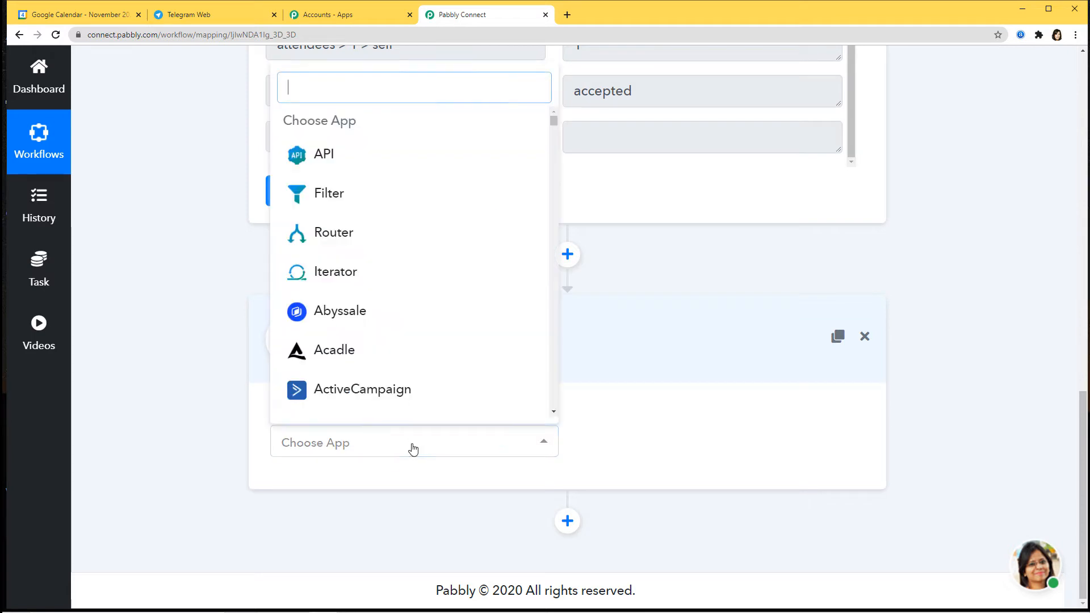
pyautogui.write('tel')
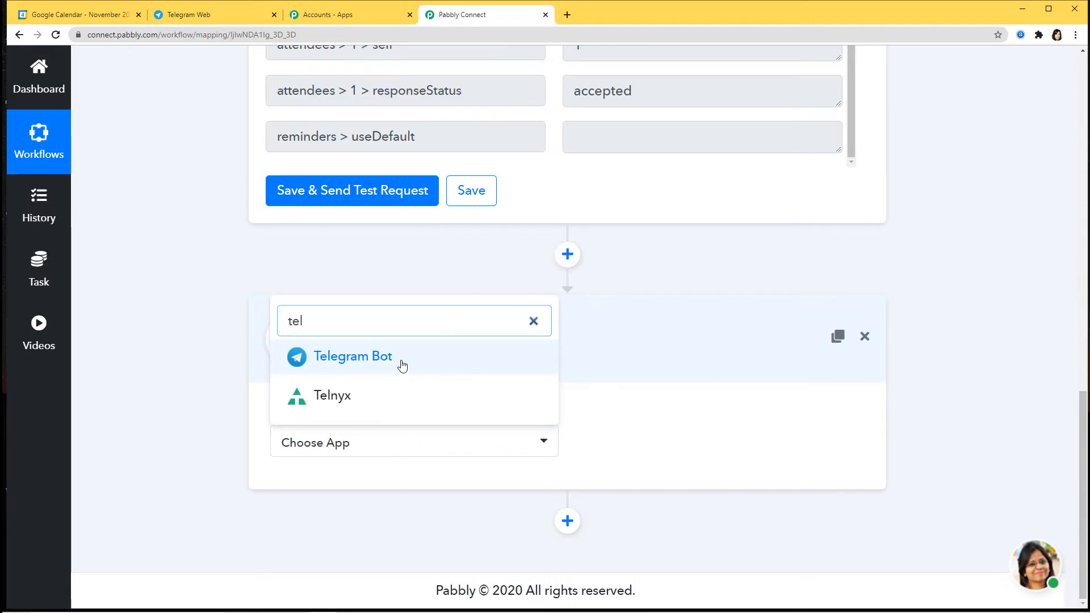
pyautogui.click(404, 363)
pyautogui.click(625, 442)
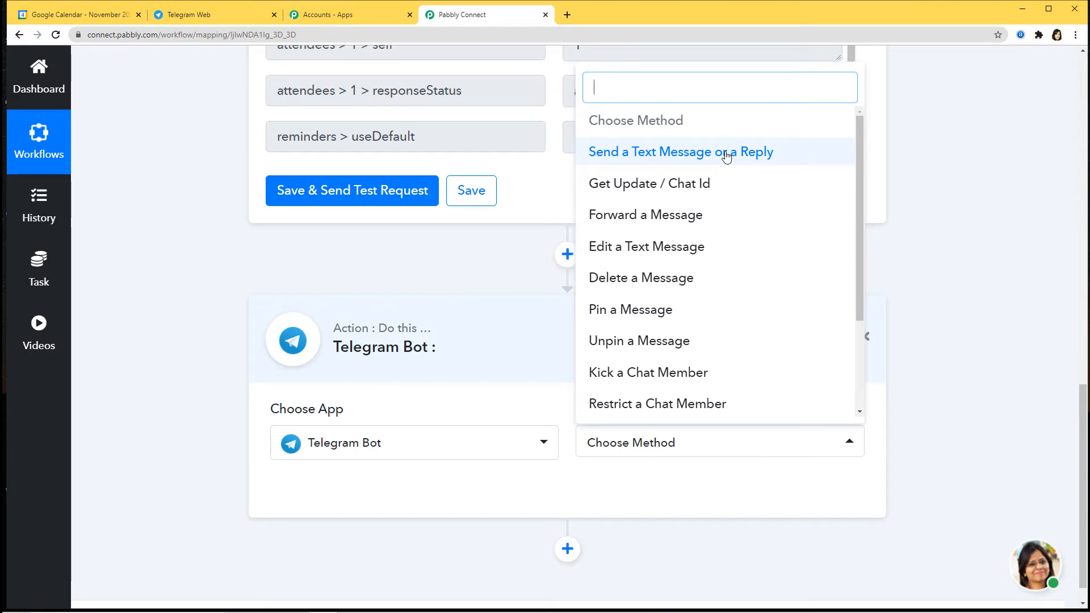
pyautogui.click(707, 156)
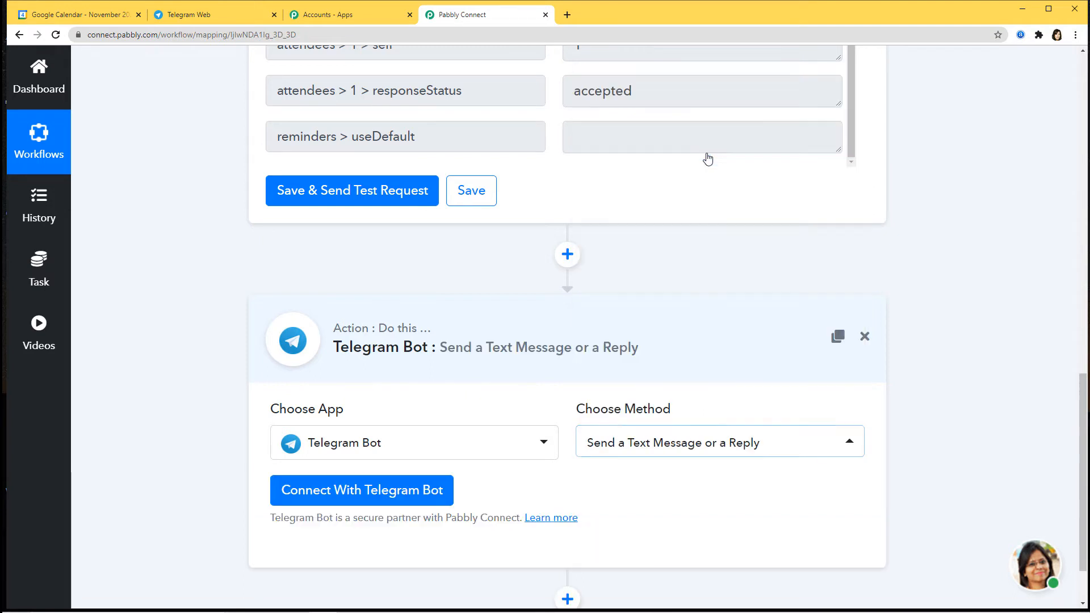
pyautogui.scroll(-2, 638, 322)
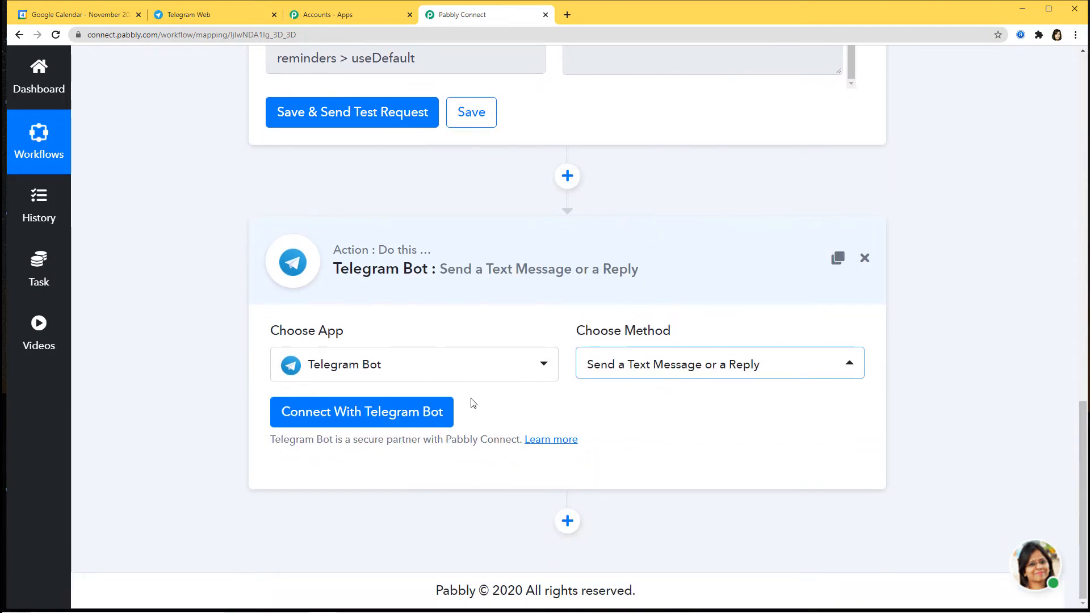
# Start adding Telegram Bot credentials and read the BotFather steps, highlighting /newbot and the user name wording.
pyautogui.click(358, 417)
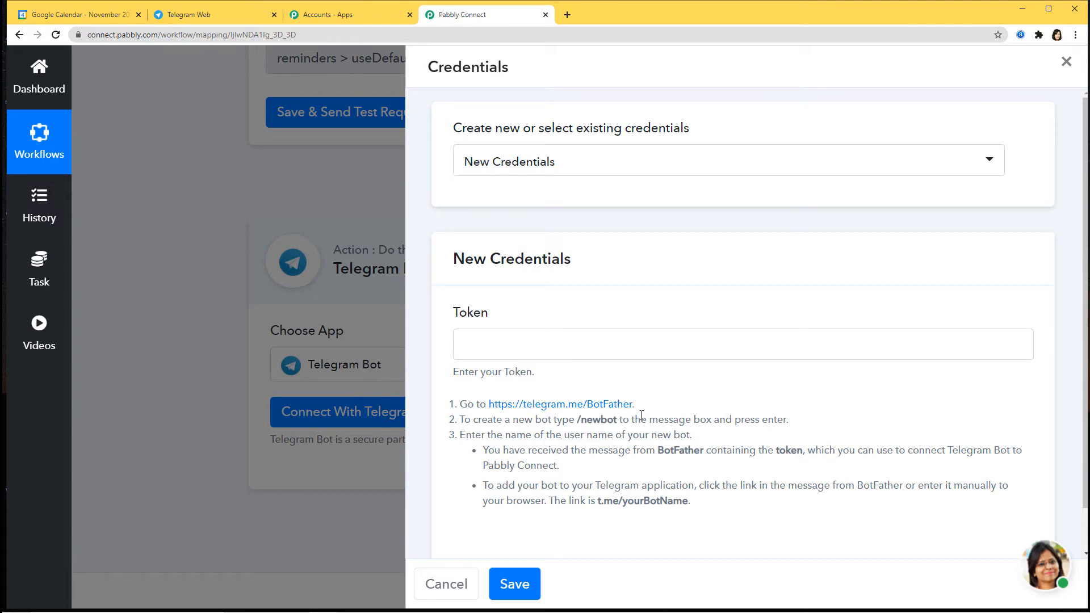
pyautogui.moveTo(576, 423); pyautogui.dragTo(616, 431)
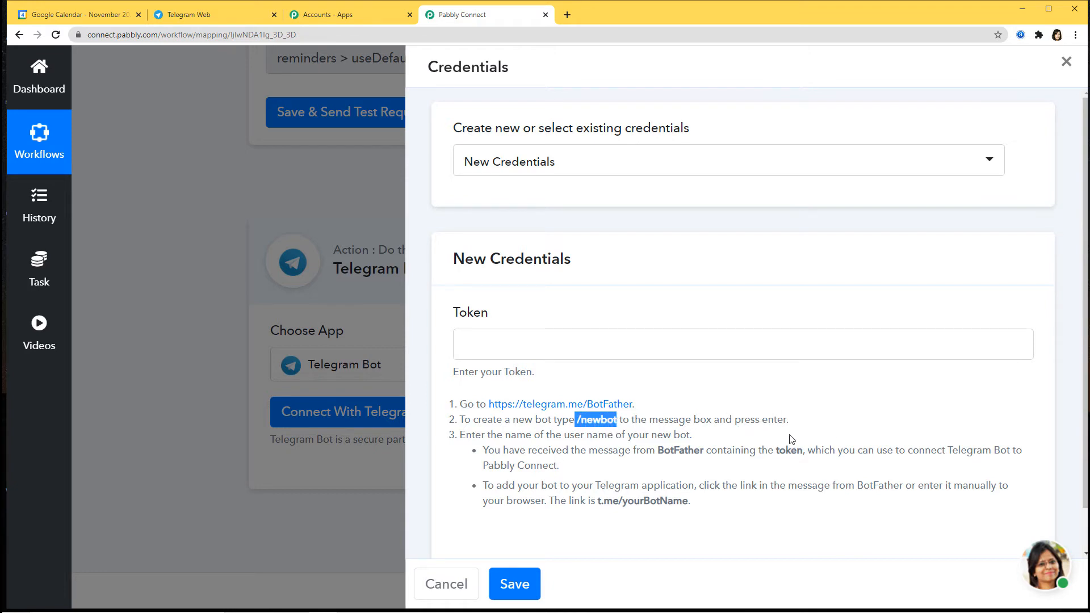
pyautogui.moveTo(505, 435); pyautogui.dragTo(613, 436)
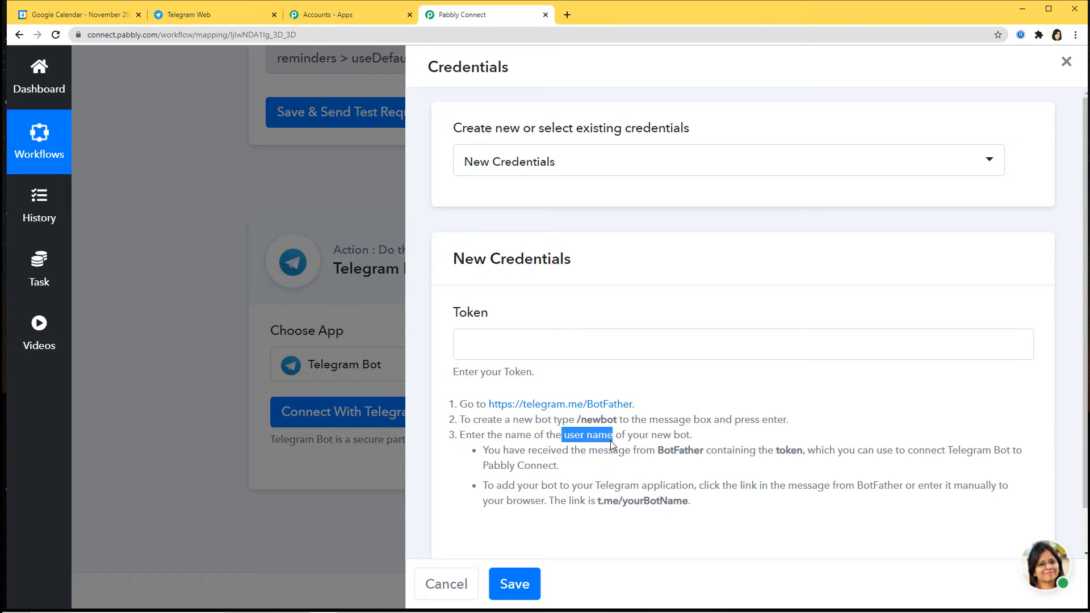
pyautogui.click(739, 469)
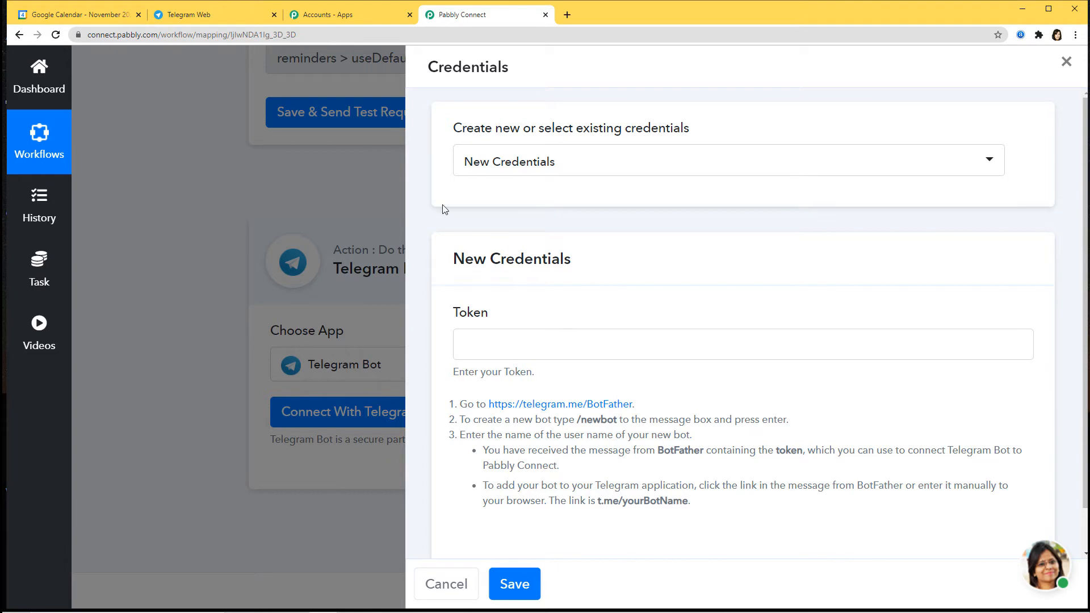
pyautogui.click(230, 17)
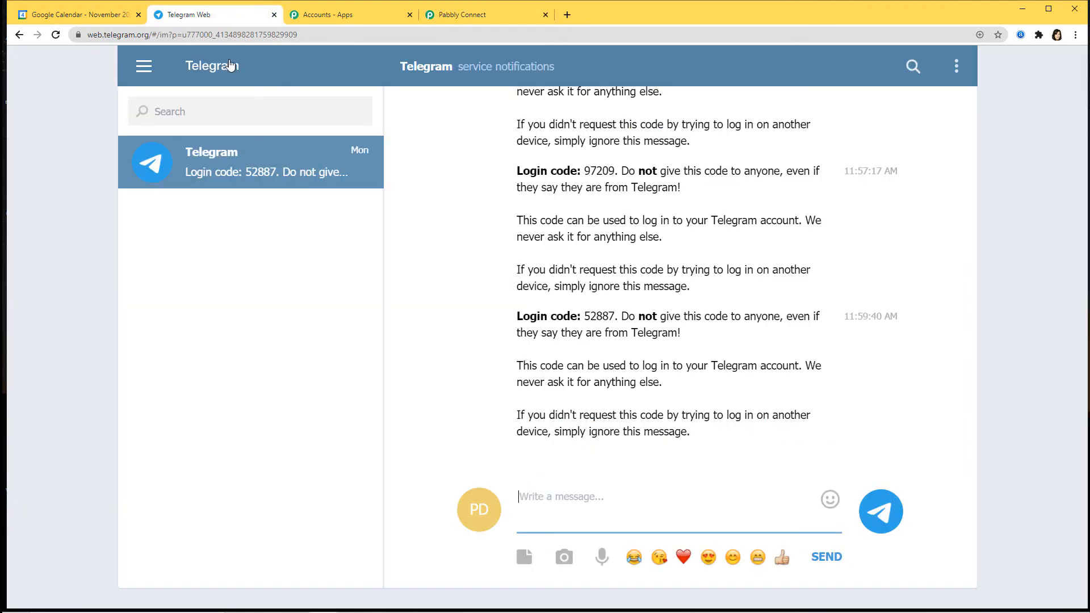
# Search 'botfather', open the verified BotFather chat and press START.
pyautogui.click(223, 115)
pyautogui.write('b')
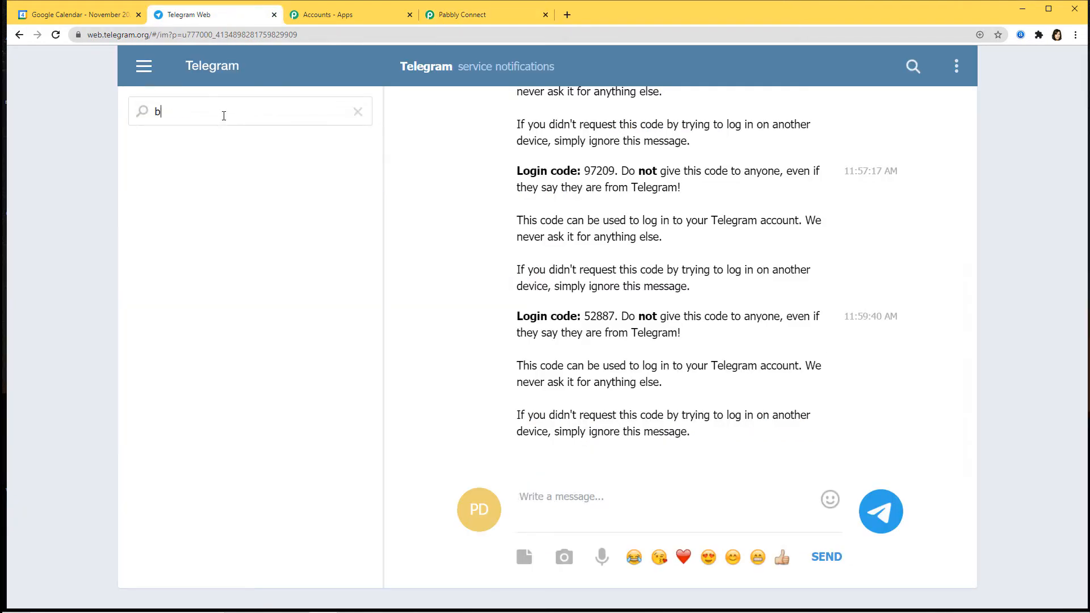
pyautogui.write('otfather')
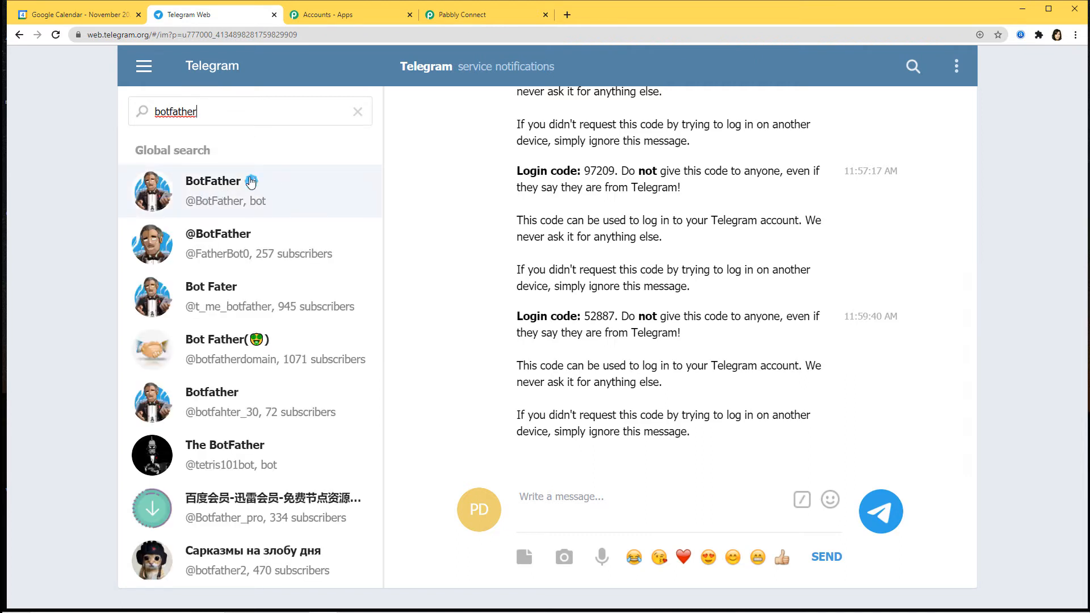
pyautogui.click(235, 193)
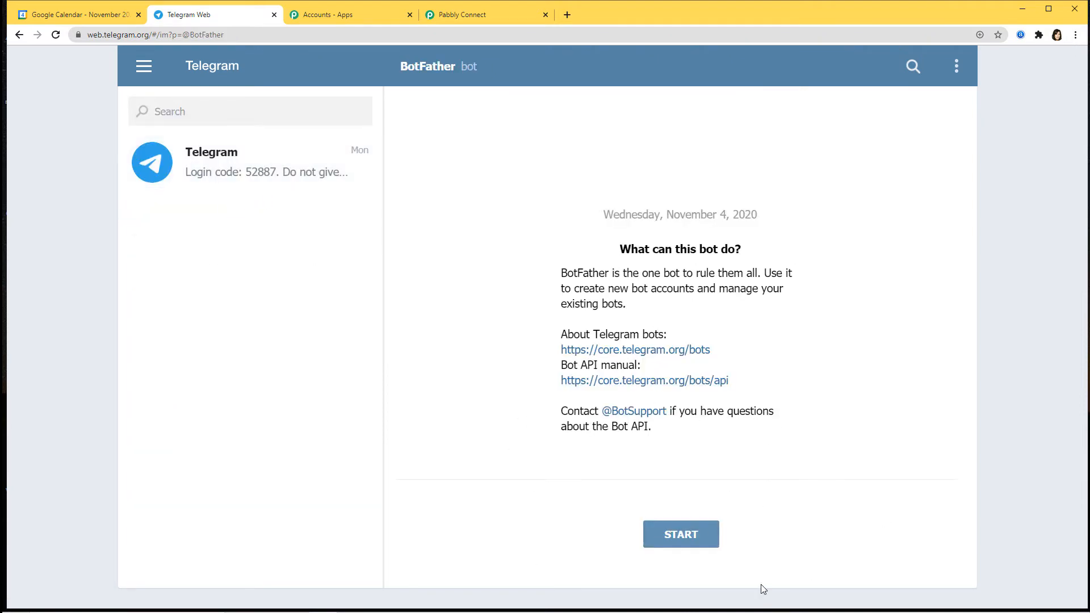
pyautogui.click(667, 540)
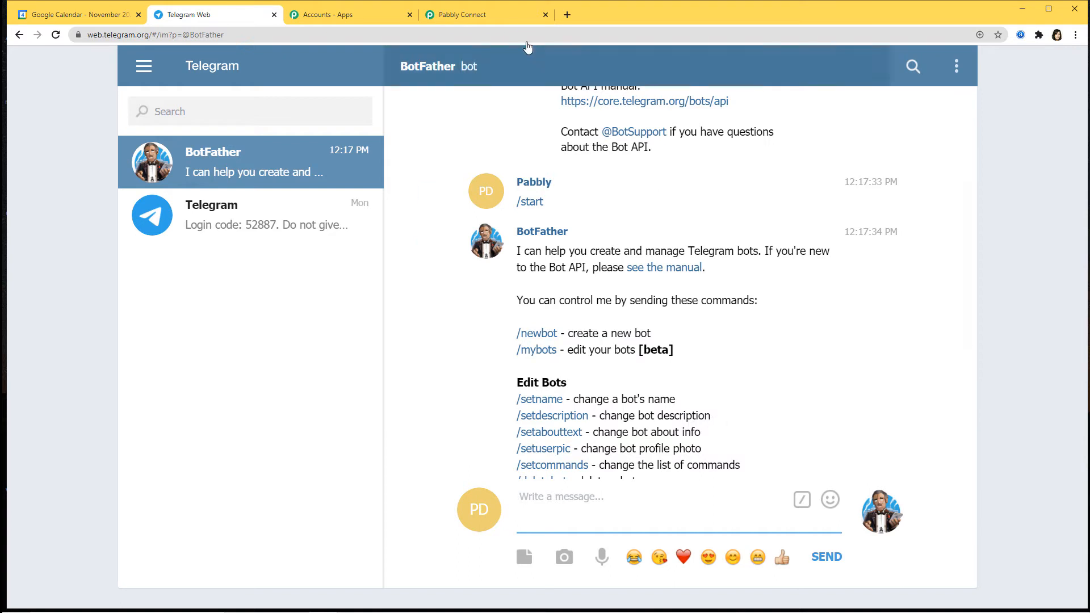
# Check the /newbot command in Pabbly's credential instructions and return to the BotFather chat.
pyautogui.click(504, 17)
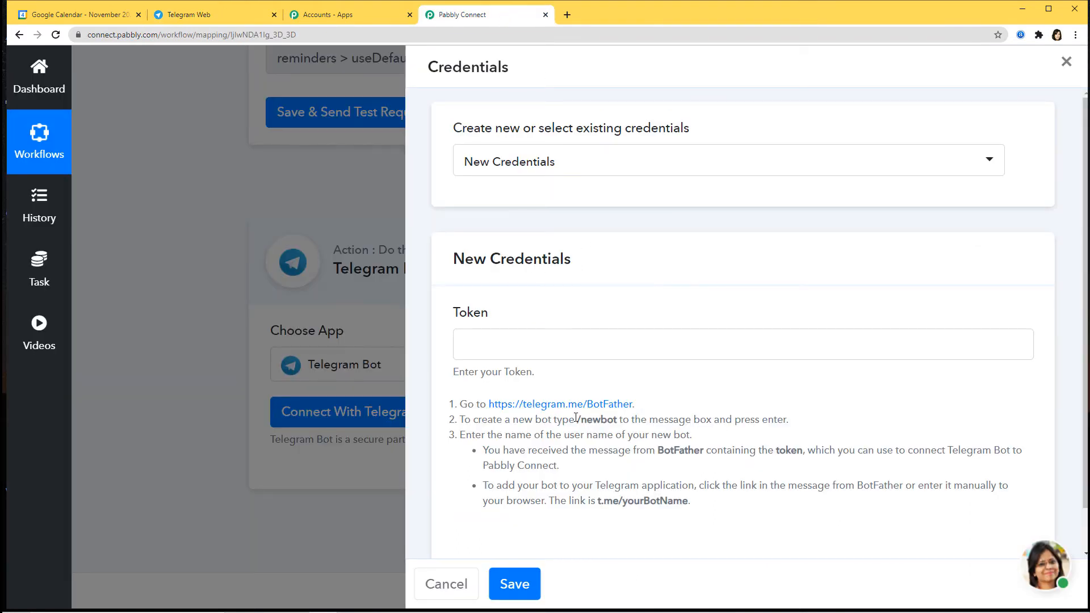
pyautogui.moveTo(578, 420); pyautogui.dragTo(617, 425)
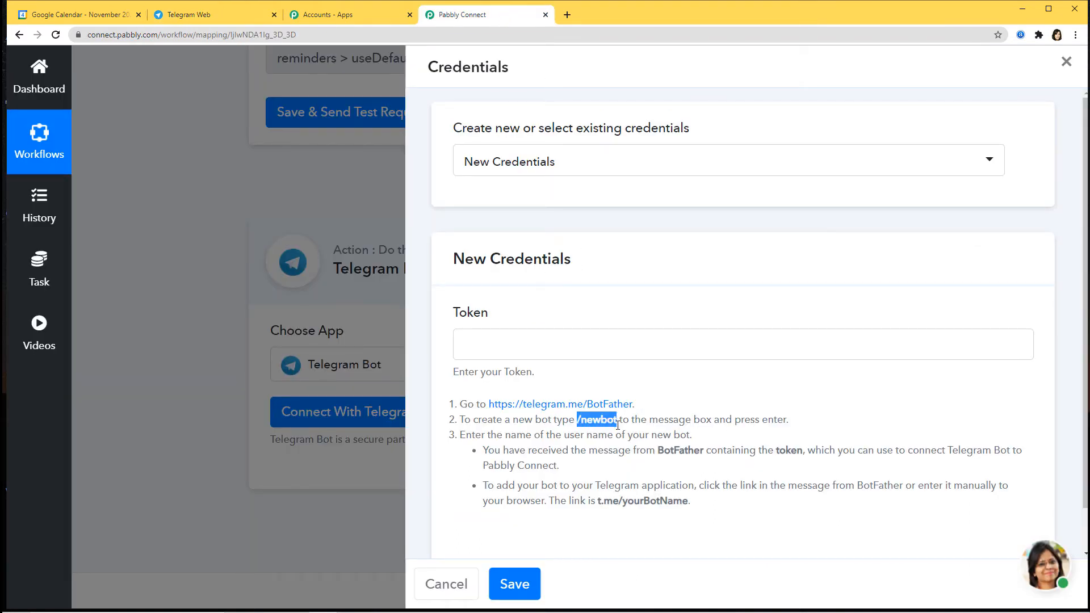
pyautogui.click(191, 14)
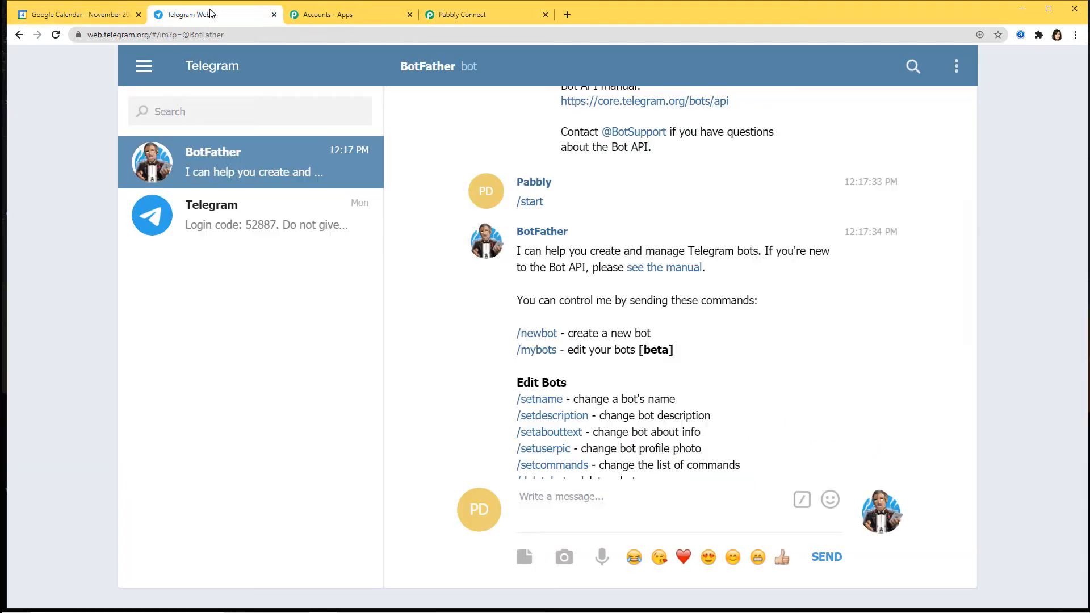
# Create a BotFather bot named Googlecalendar010 with username googlecalendar010_bot.
pyautogui.write('/newbot')
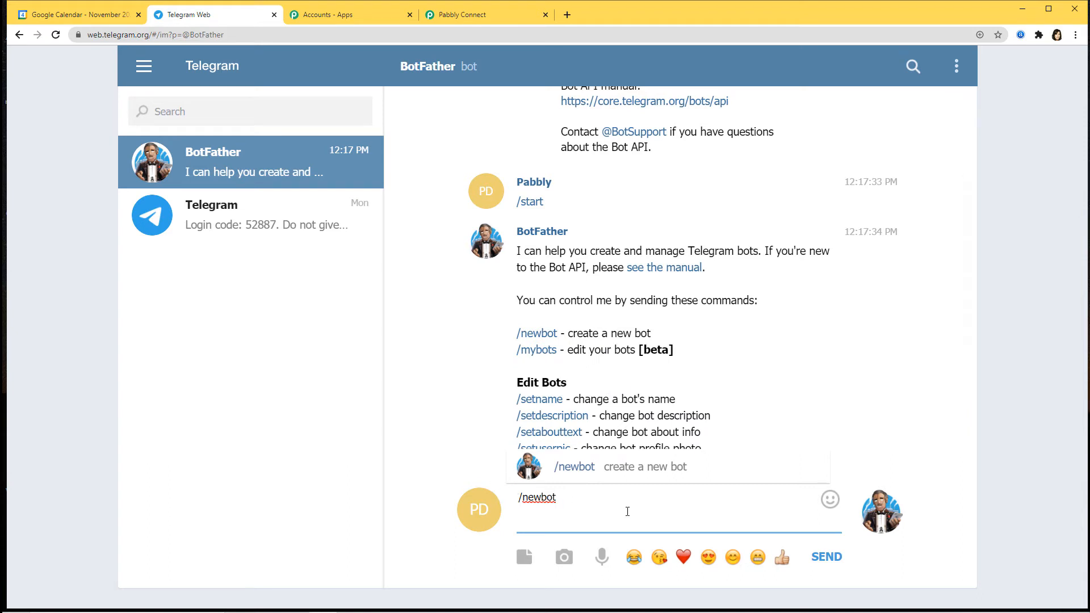
pyautogui.press('Return')
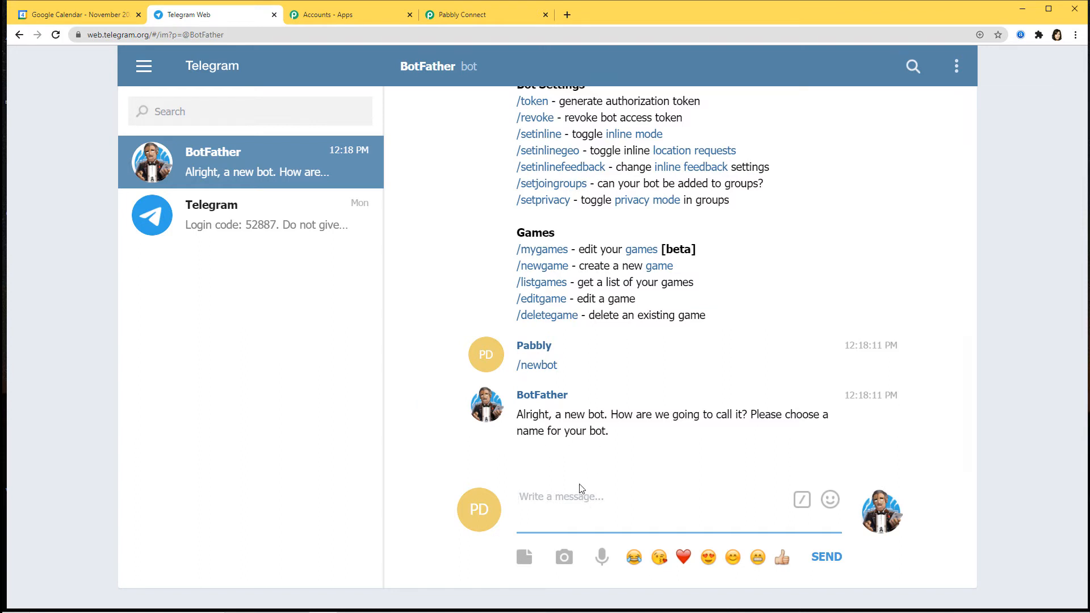
pyautogui.write('Googlecalendar010')
pyautogui.press('Return')
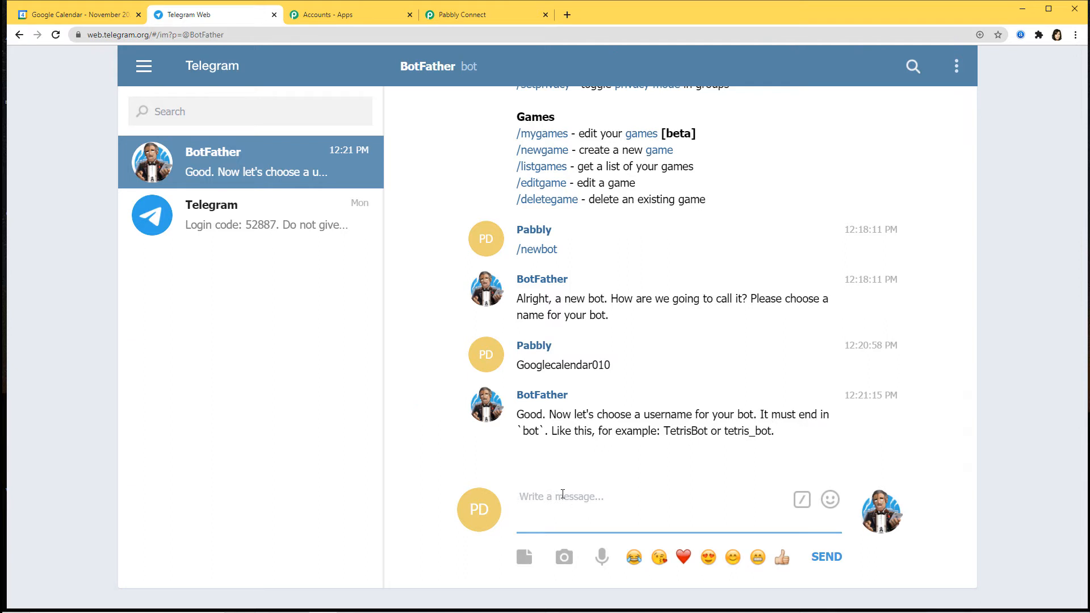
pyautogui.write('google')
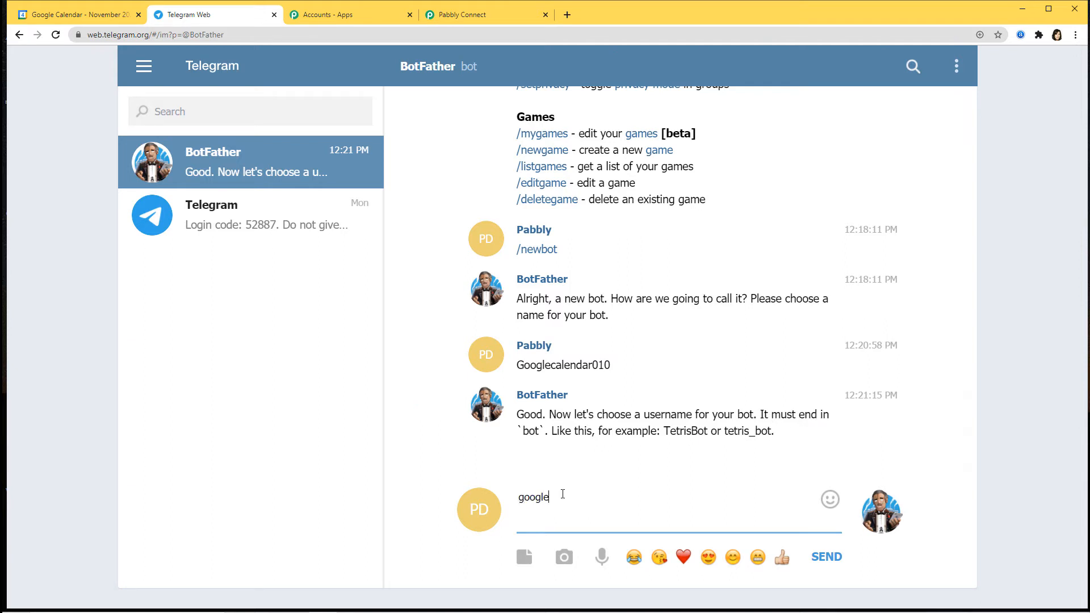
pyautogui.write('calendar010_bot')
pyautogui.press('Return')
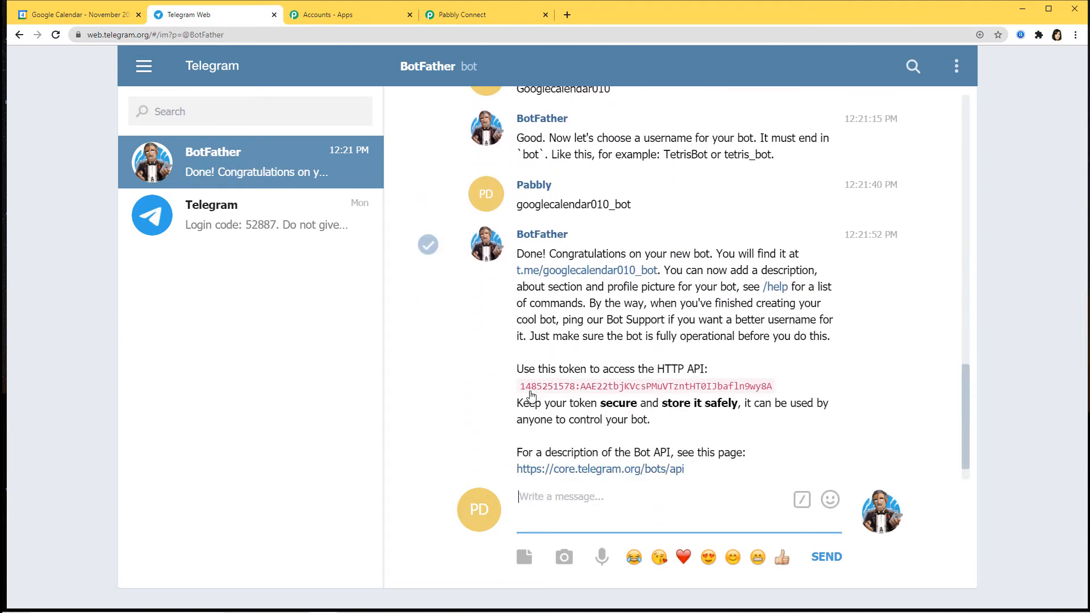
# Copy the new bot's HTTP API access token from BotFather's reply.
pyautogui.moveTo(674, 205); pyautogui.dragTo(618, 218)
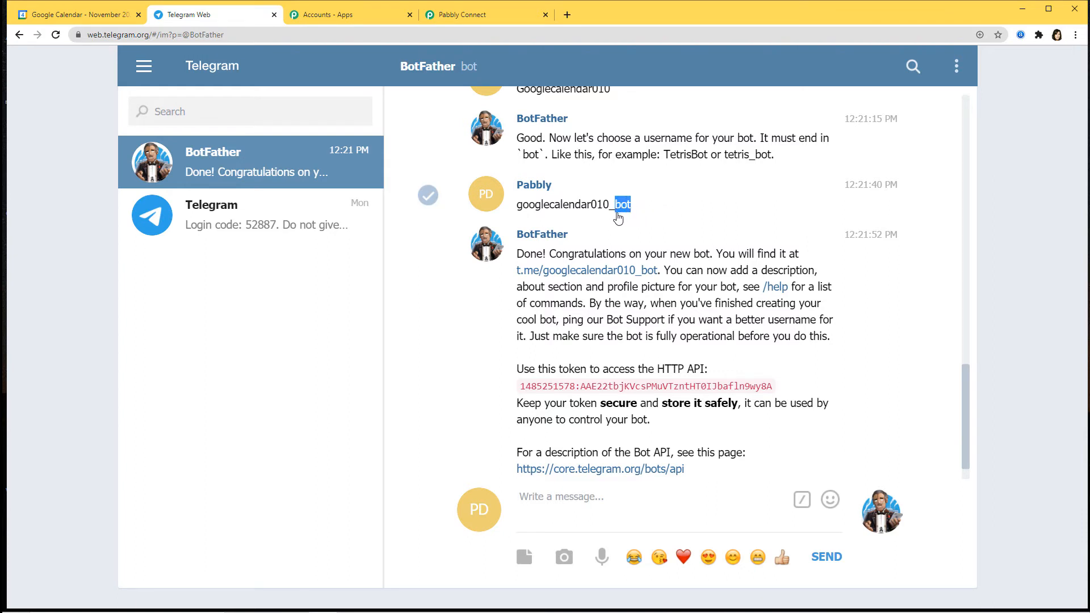
pyautogui.click(691, 211)
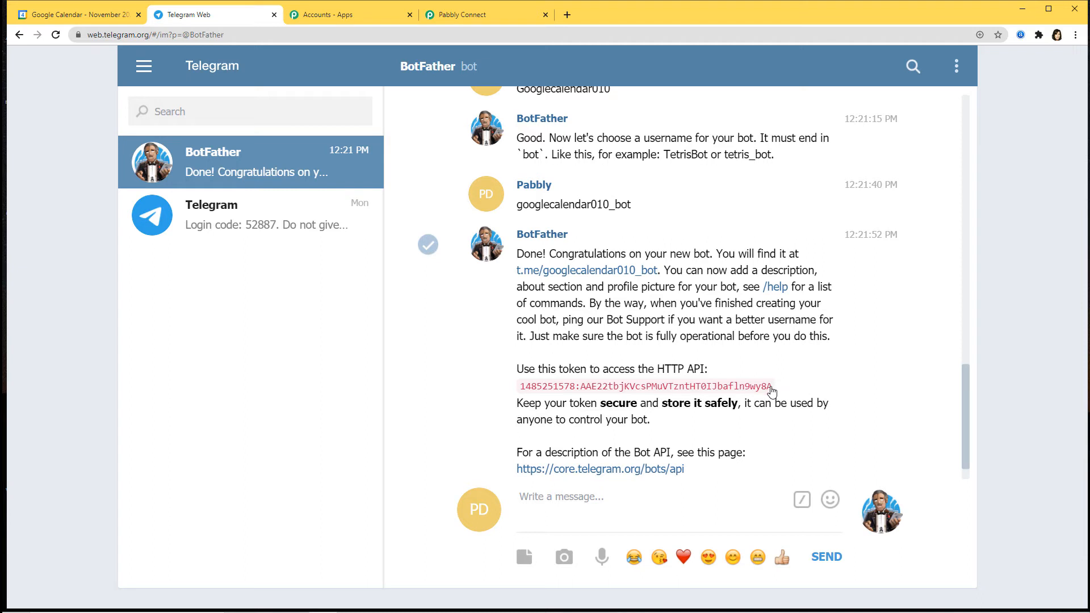
pyautogui.moveTo(772, 390); pyautogui.dragTo(517, 392)
pyautogui.hotkey('ctrl', 'c')
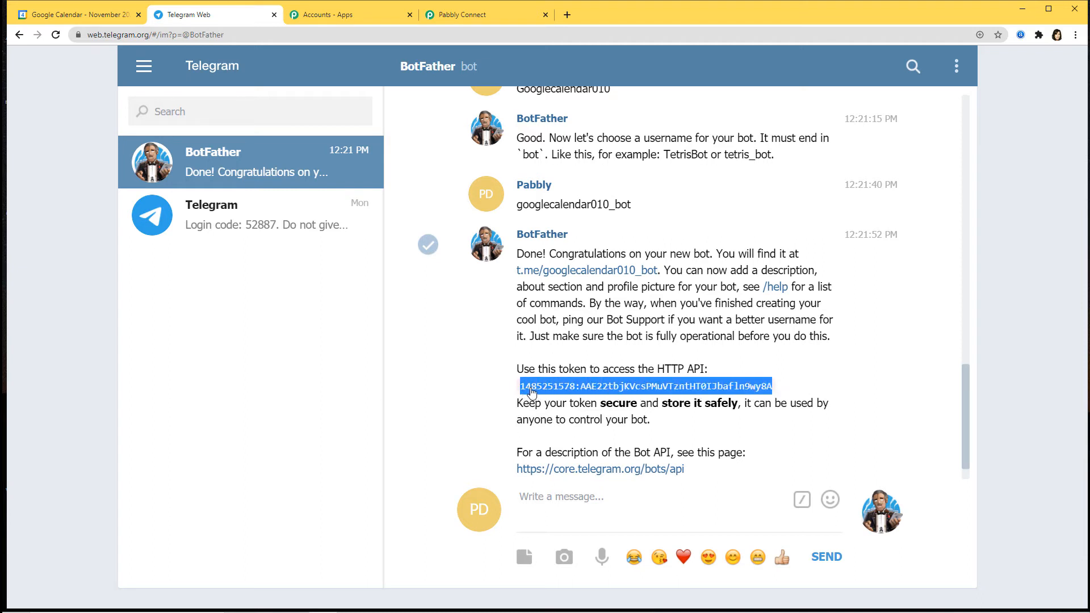
pyautogui.click(511, 20)
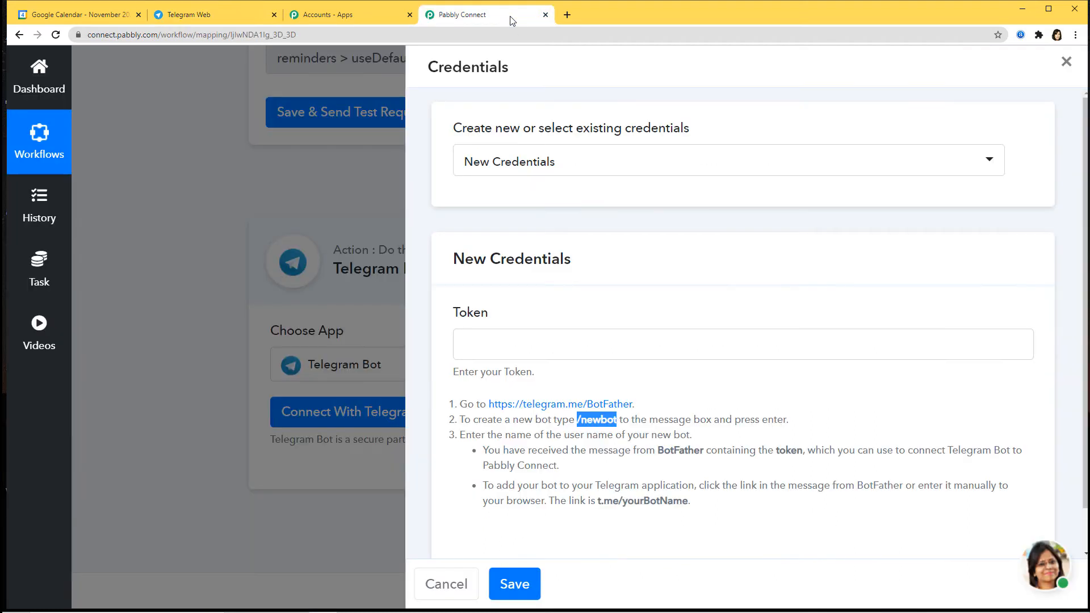
# Paste the bot token into the Telegram Bot action's Token field and save the connection.
pyautogui.click(492, 350)
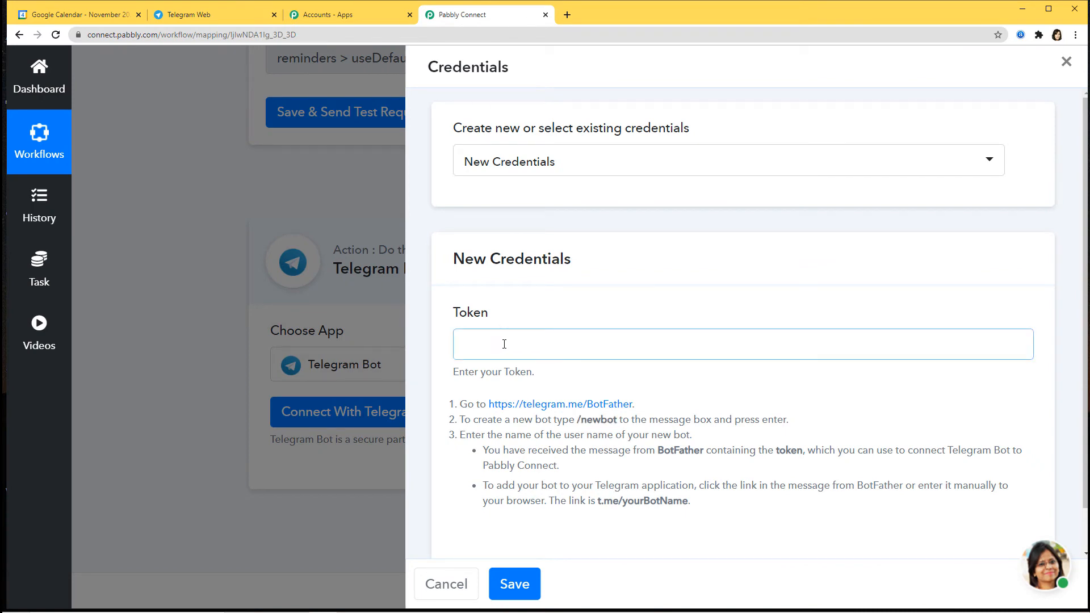
pyautogui.hotkey('ctrl', 'v')
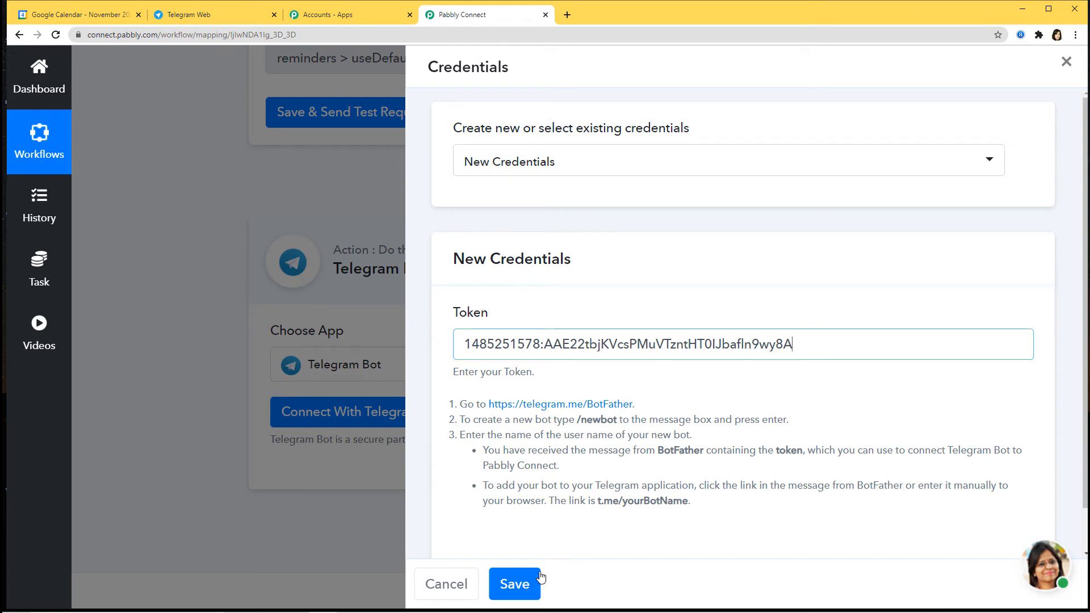
pyautogui.click(514, 584)
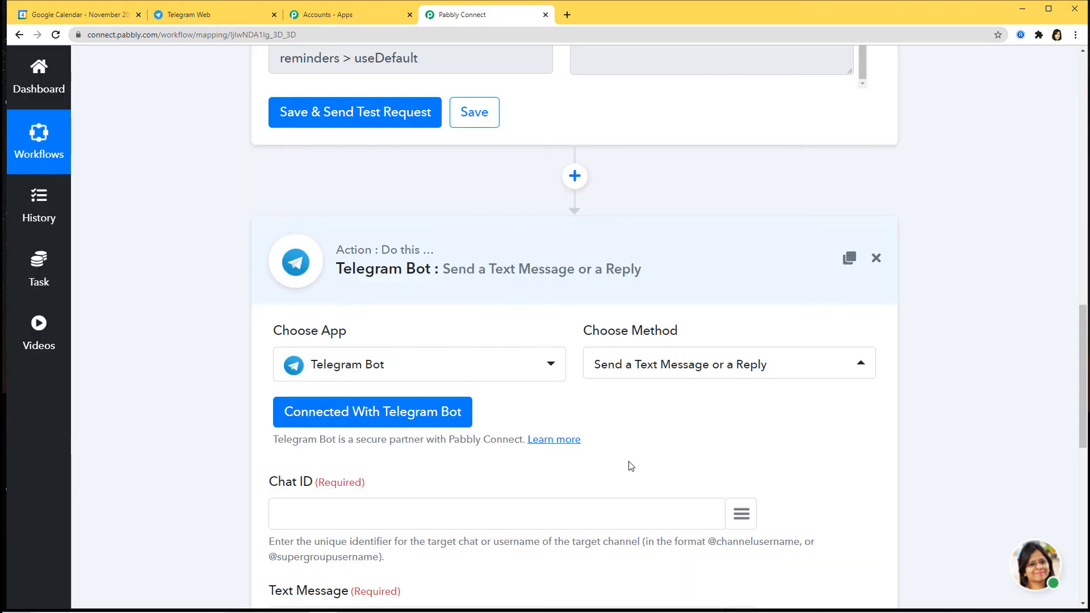
pyautogui.scroll(-5, 630, 465)
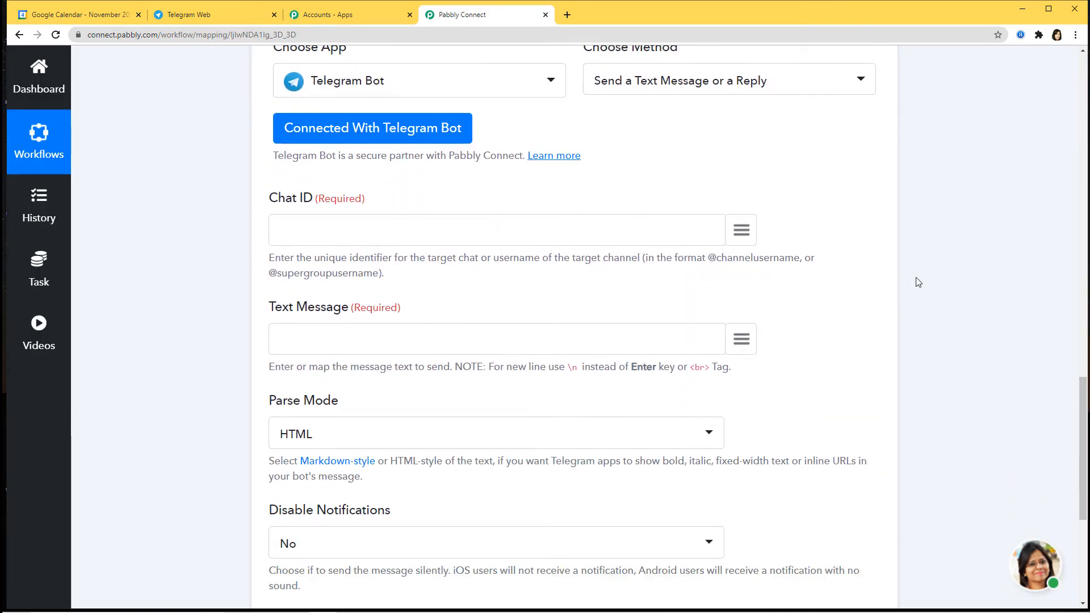
pyautogui.scroll(10, 918, 282)
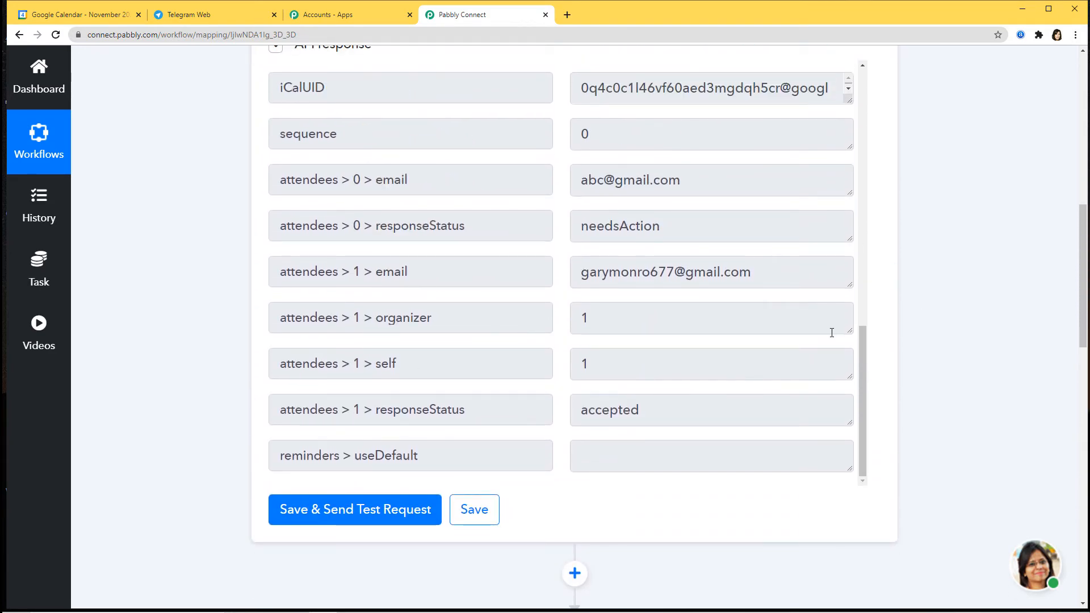
pyautogui.scroll(-10, 880, 352)
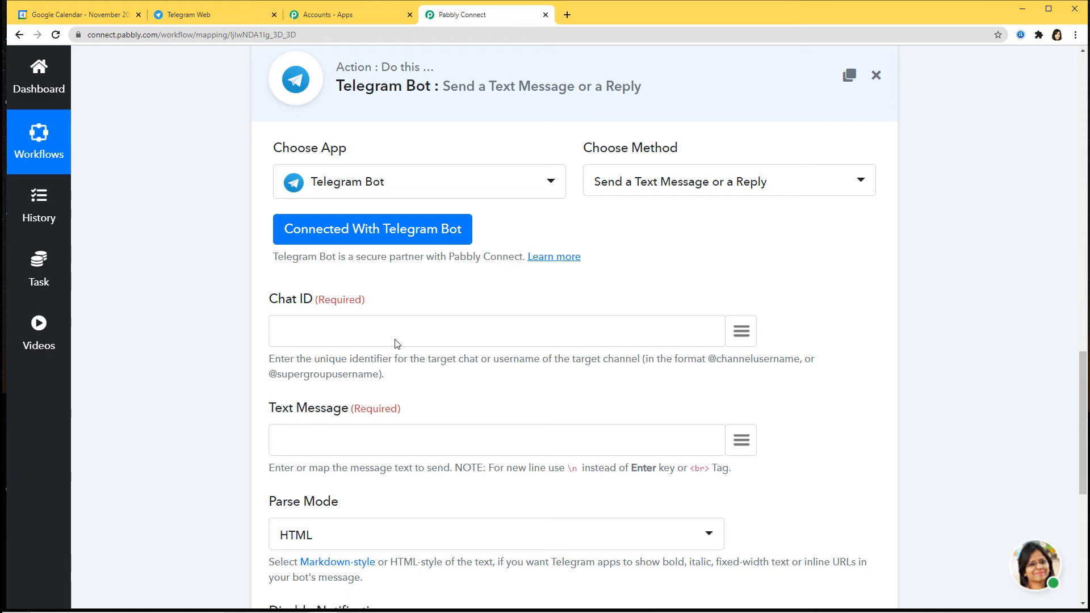
pyautogui.click(217, 16)
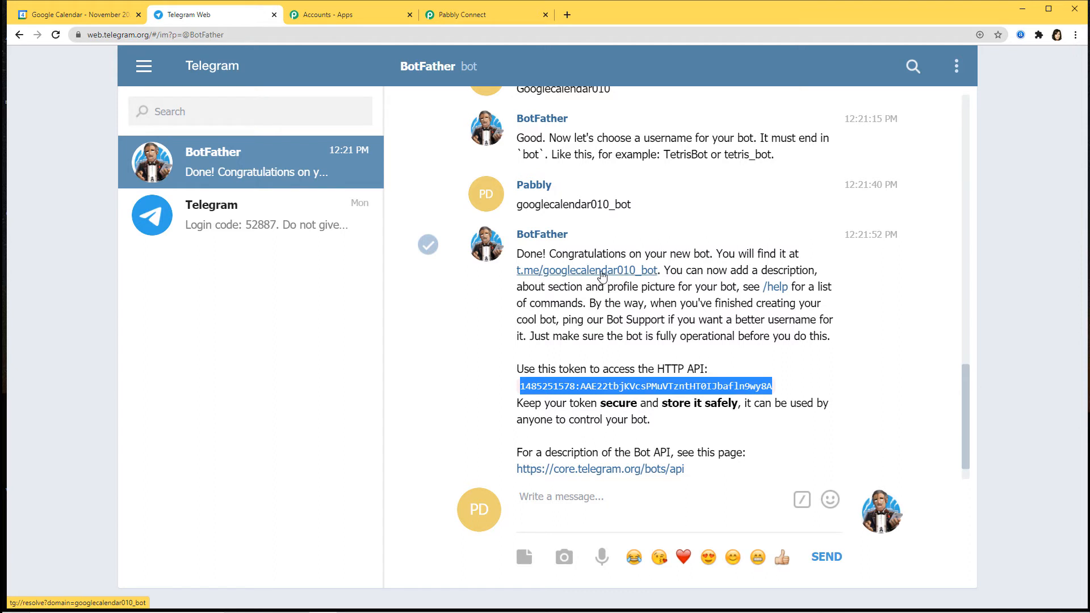
# Open the googlecalendar010_bot chat from BotFather's t.me link and start the bot.
pyautogui.click(602, 272)
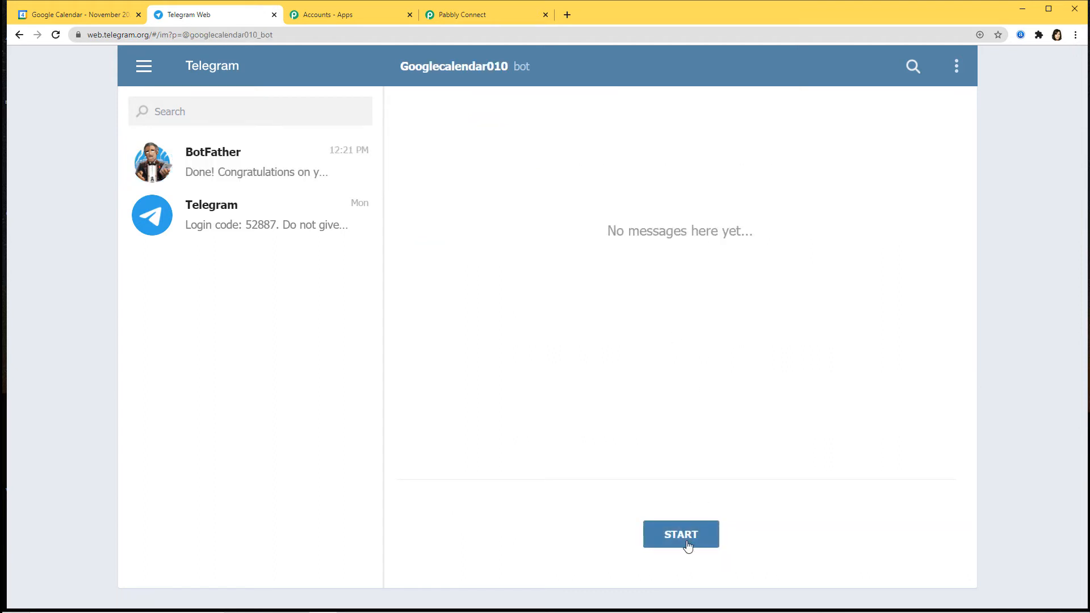
pyautogui.click(681, 535)
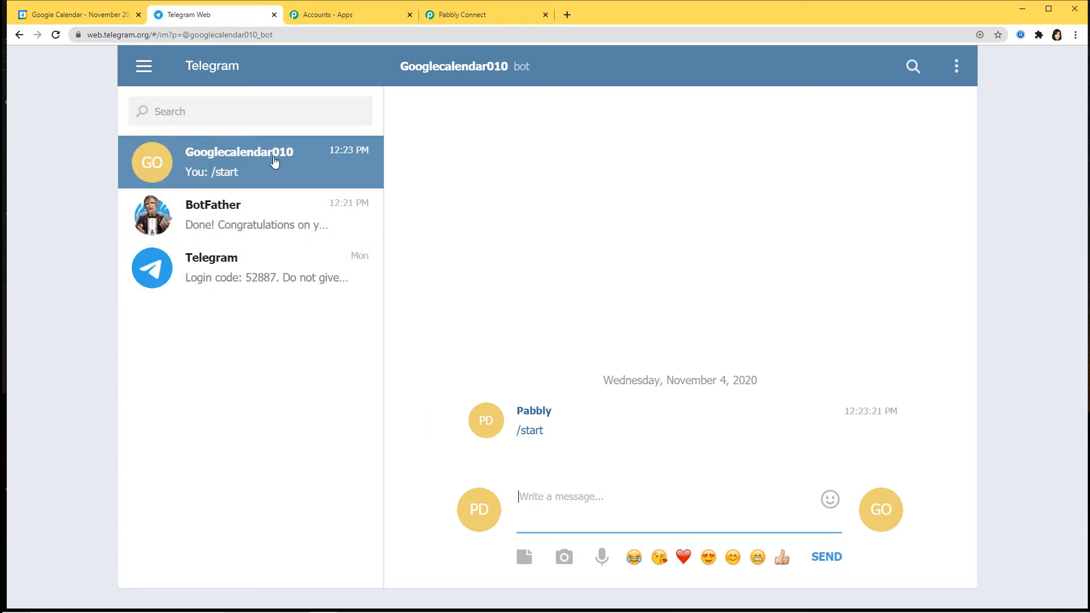
# Create group 'Google Calendar to Telegram' with Googlecalendar010 as member, then copy its id from the URL.
pyautogui.click(145, 67)
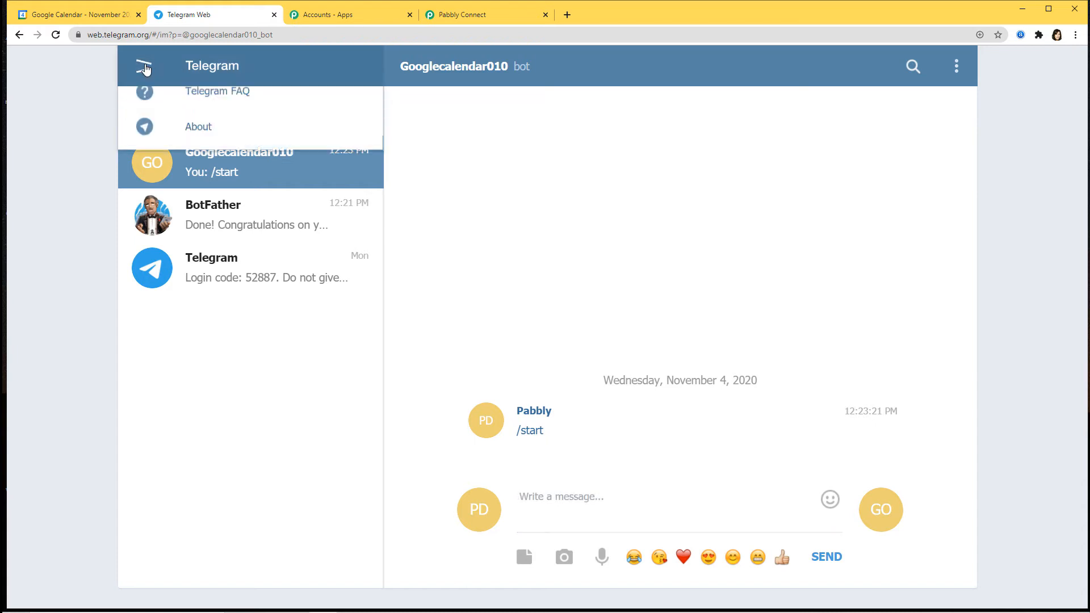
pyautogui.click(208, 114)
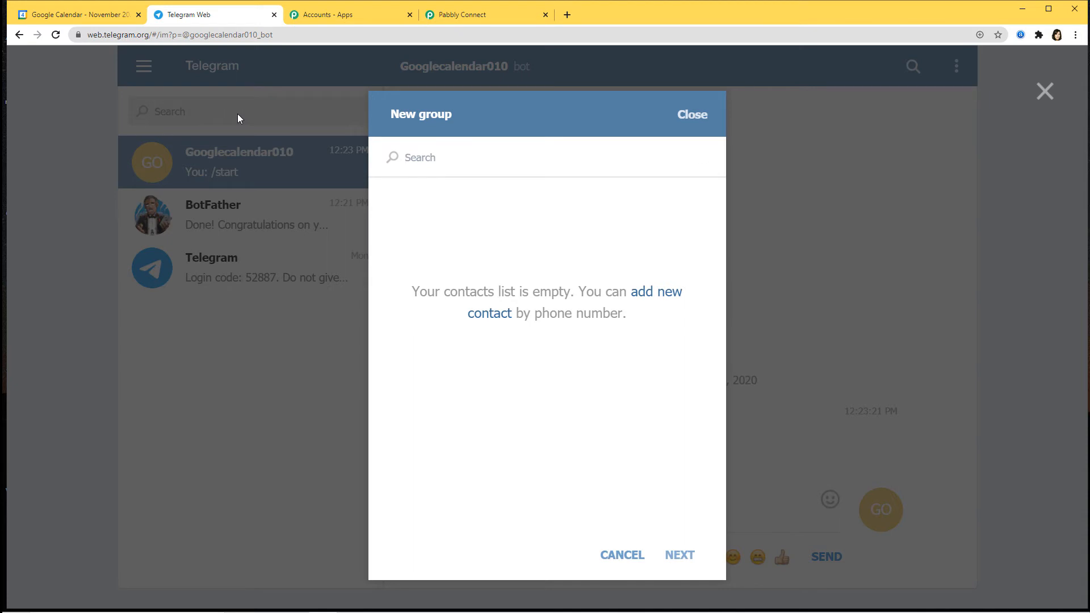
pyautogui.write('Googlecale')
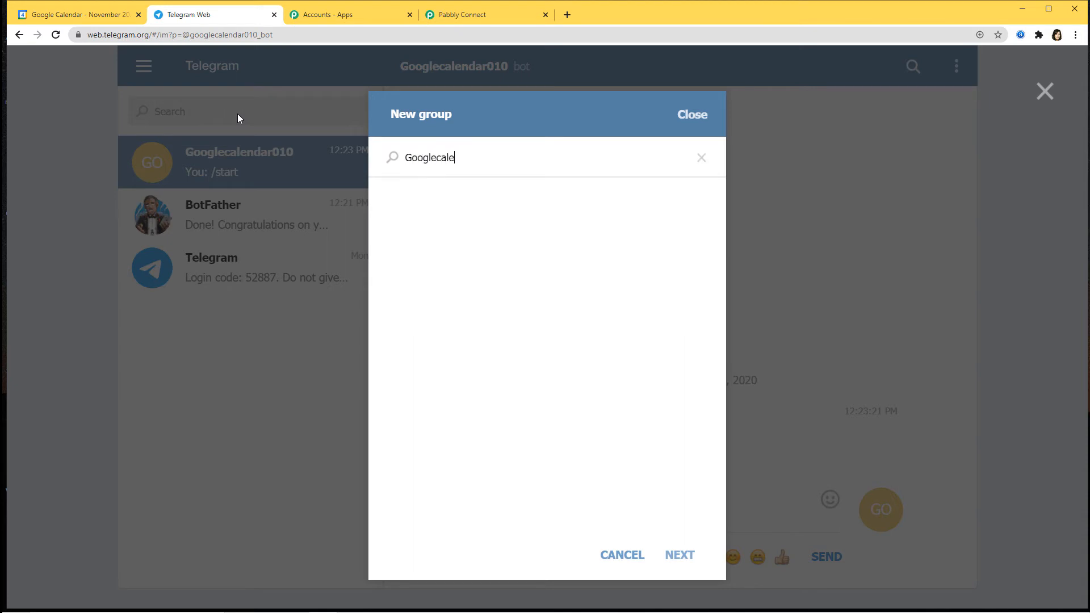
pyautogui.write('ndar010')
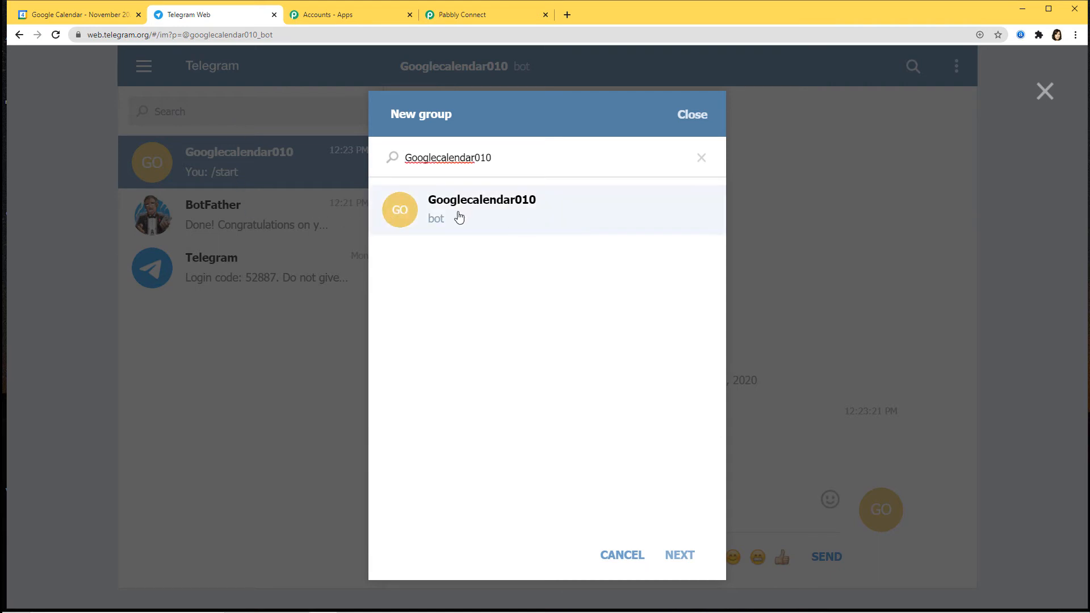
pyautogui.click(502, 210)
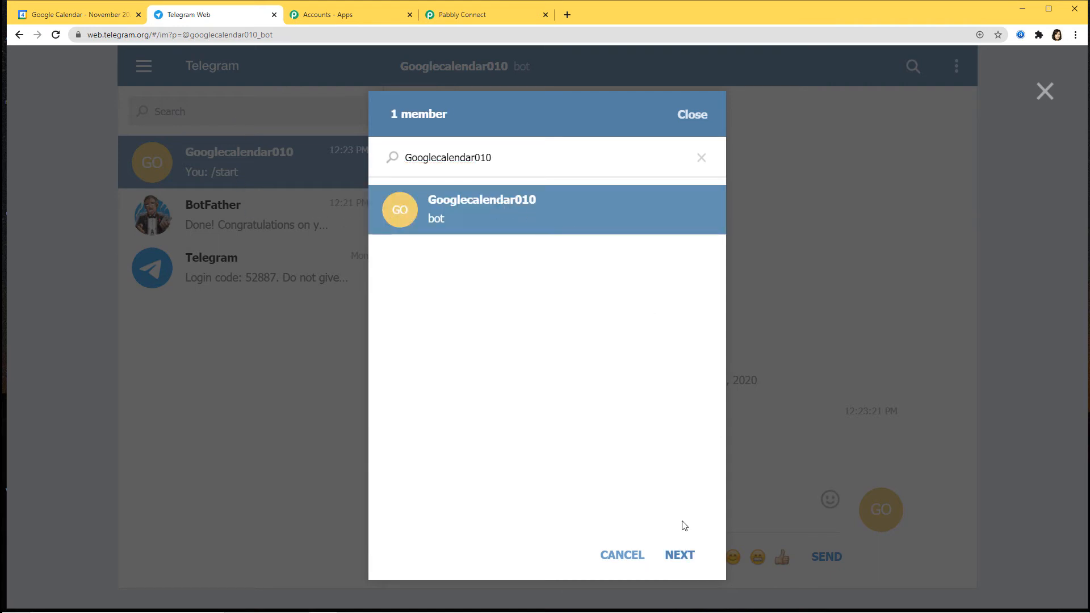
pyautogui.click(683, 557)
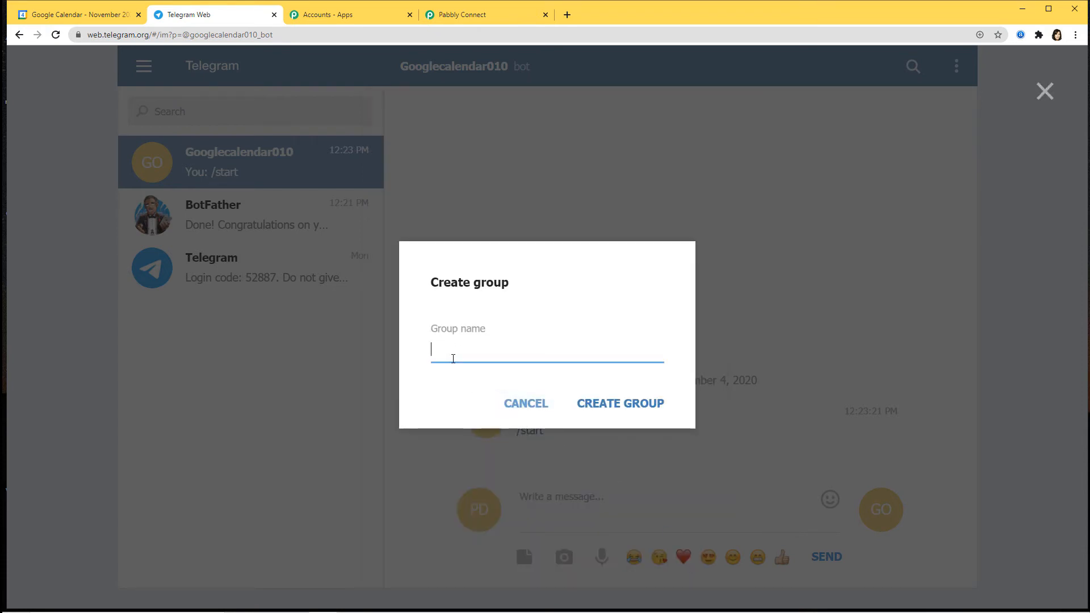
pyautogui.write('Google Calenda')
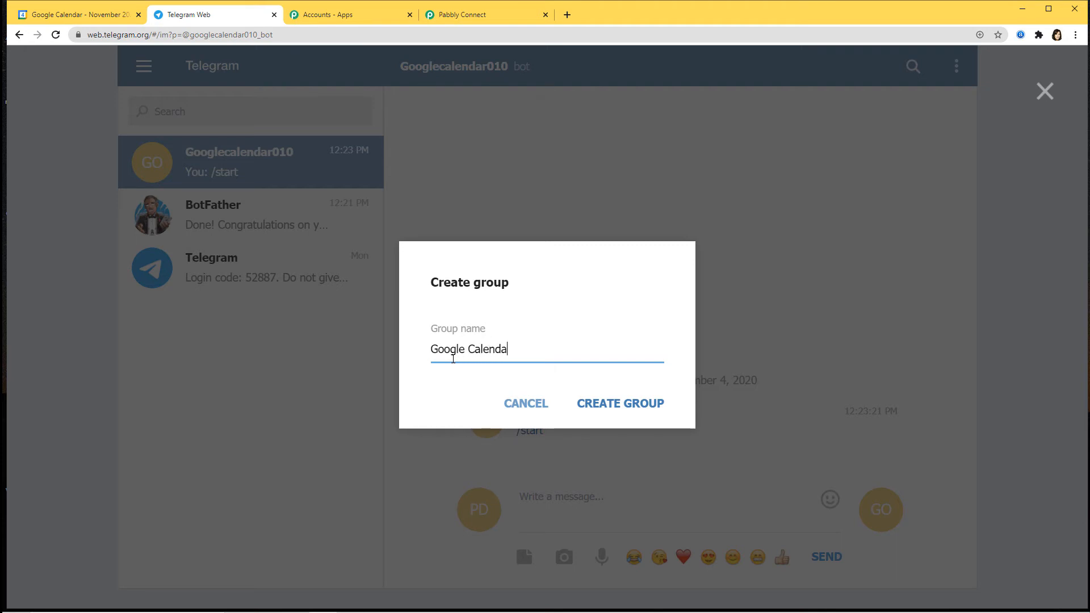
pyautogui.write('r to Telegram')
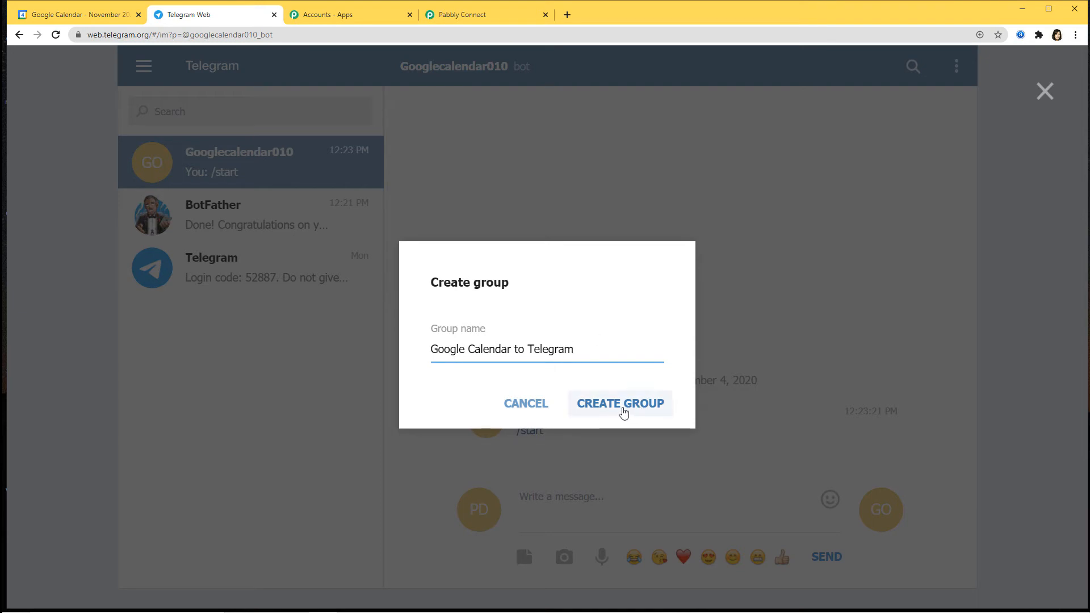
pyautogui.click(624, 412)
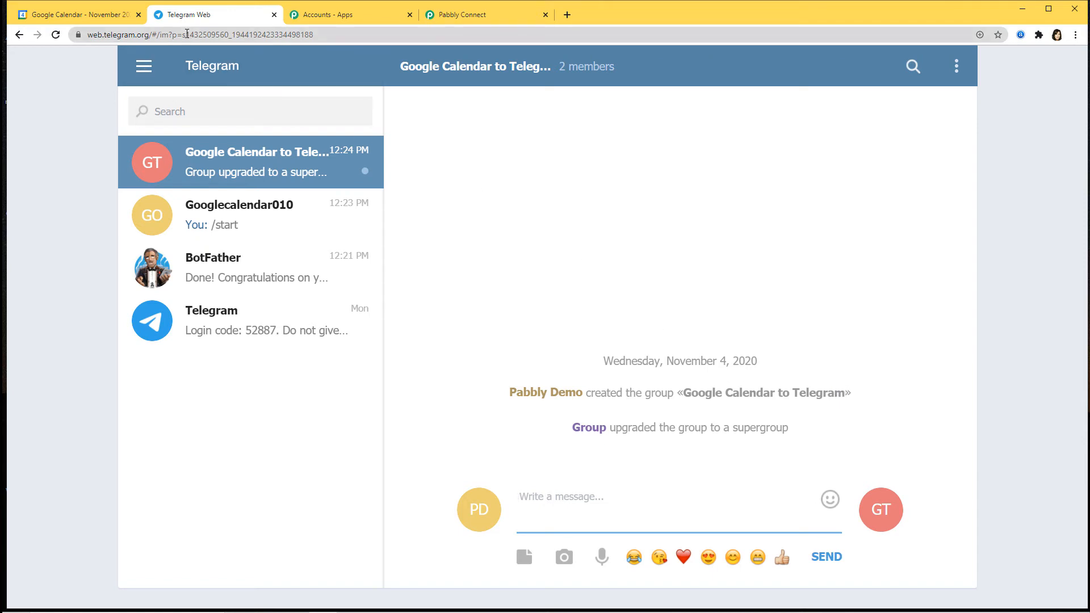
pyautogui.moveTo(187, 34); pyautogui.dragTo(229, 36)
pyautogui.hotkey('ctrl', 'c')
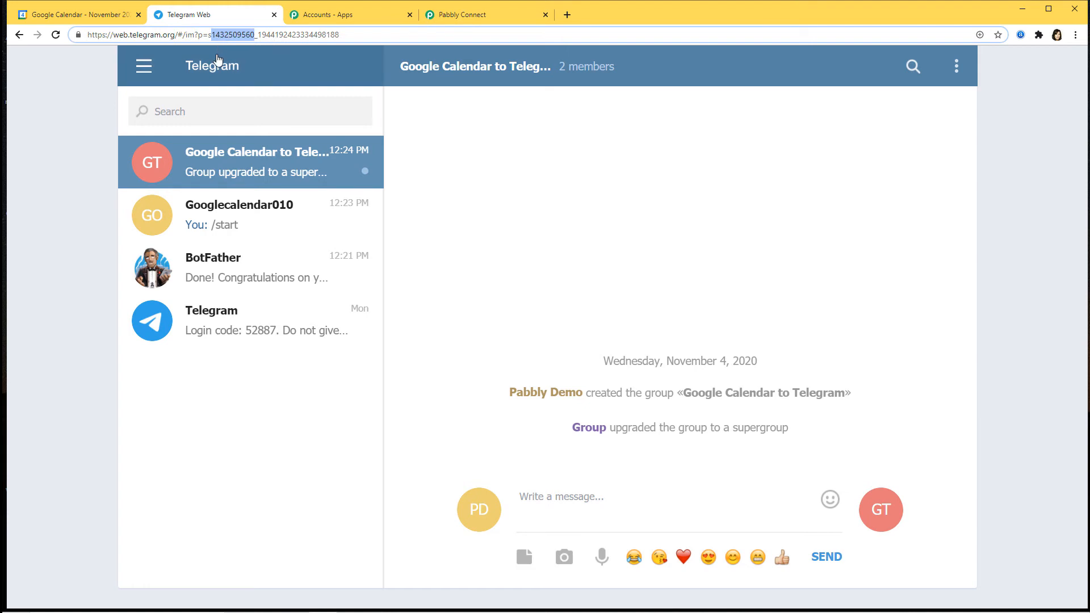
pyautogui.click(466, 16)
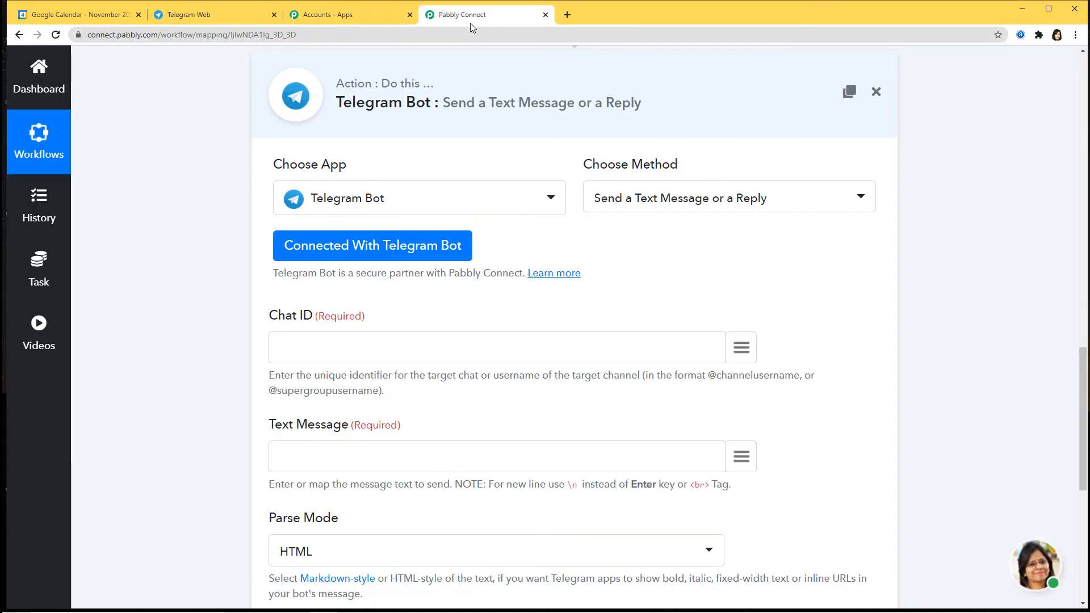
# Set Chat ID to -100 plus the pasted group id and begin the message 'Hello, You have a new event'.
pyautogui.click(319, 348)
pyautogui.write('-100')
pyautogui.hotkey('ctrl', 'v')
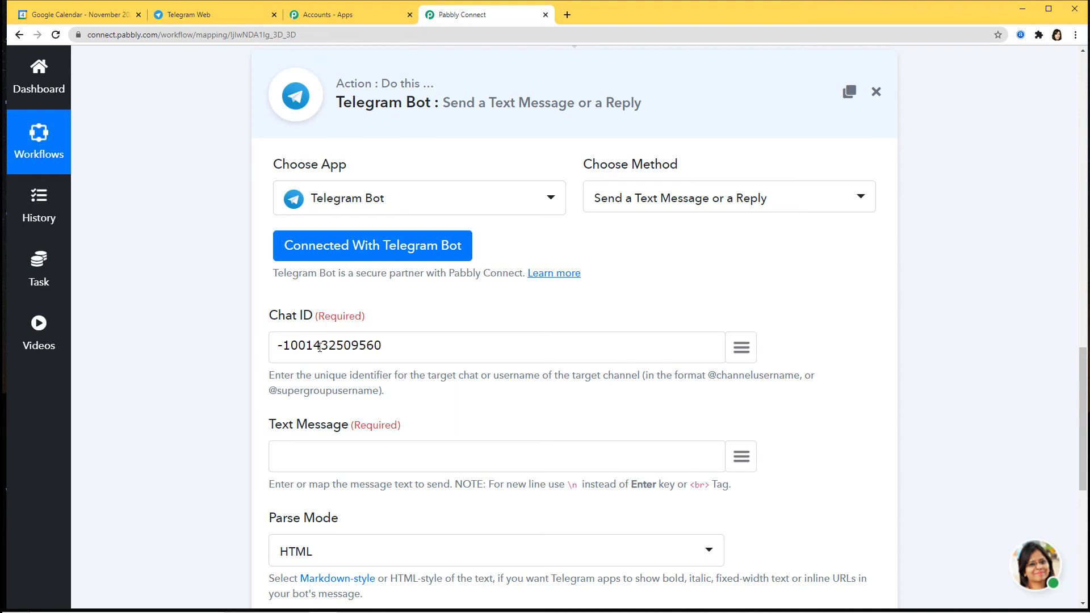
pyautogui.moveTo(280, 343); pyautogui.dragTo(305, 346)
pyautogui.click(420, 361)
pyautogui.write('Hello, You have a n')
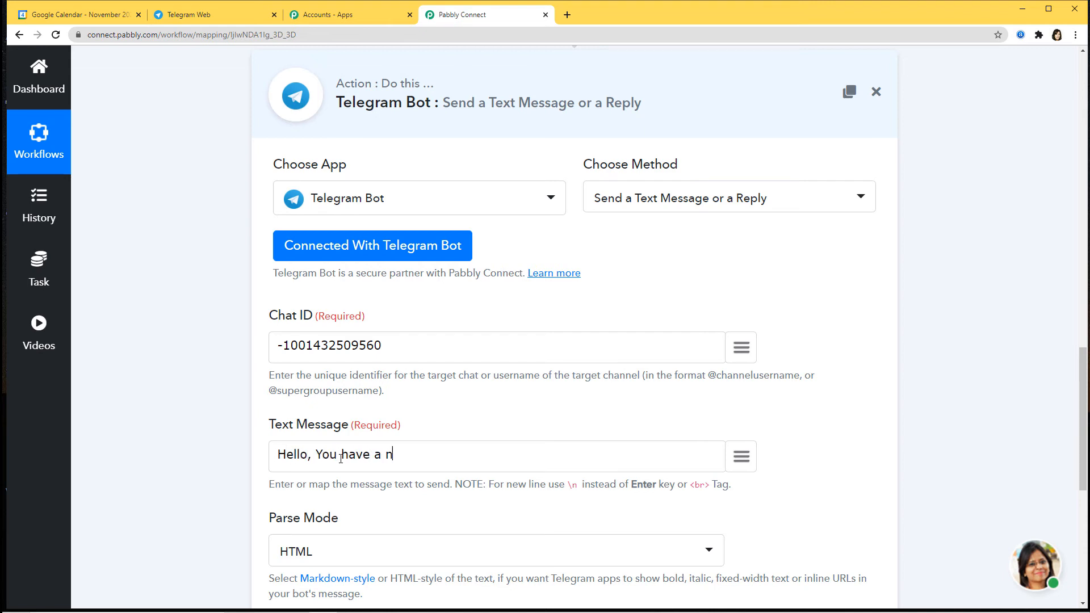
pyautogui.write('ew event')
# Append the mapped event summary, then '. Location' and the mapped event location to the message.
pyautogui.click(742, 456)
pyautogui.scroll(-2, 704, 372)
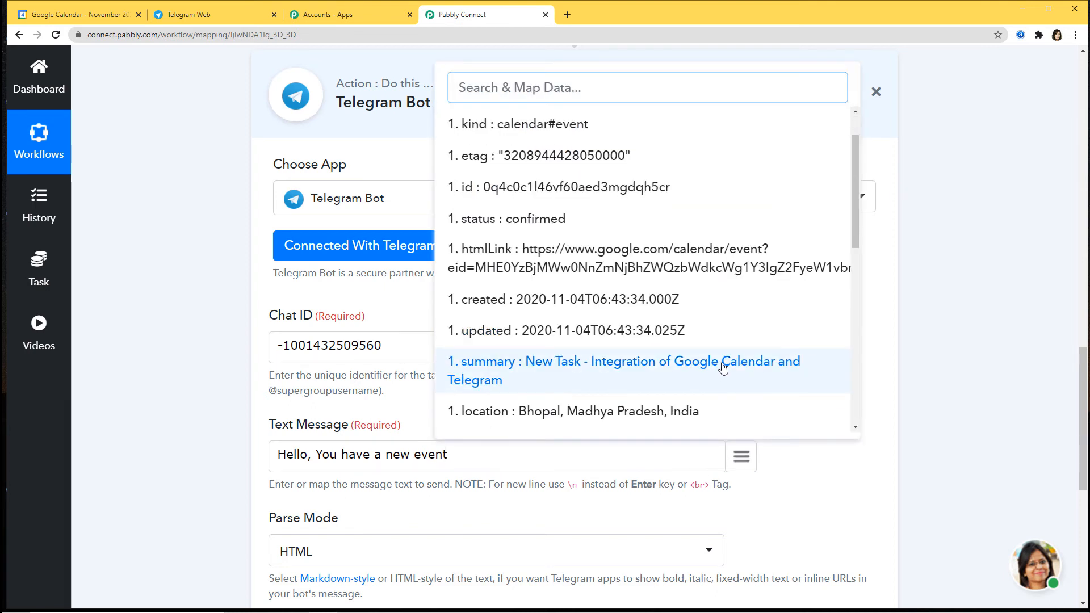
pyautogui.click(718, 369)
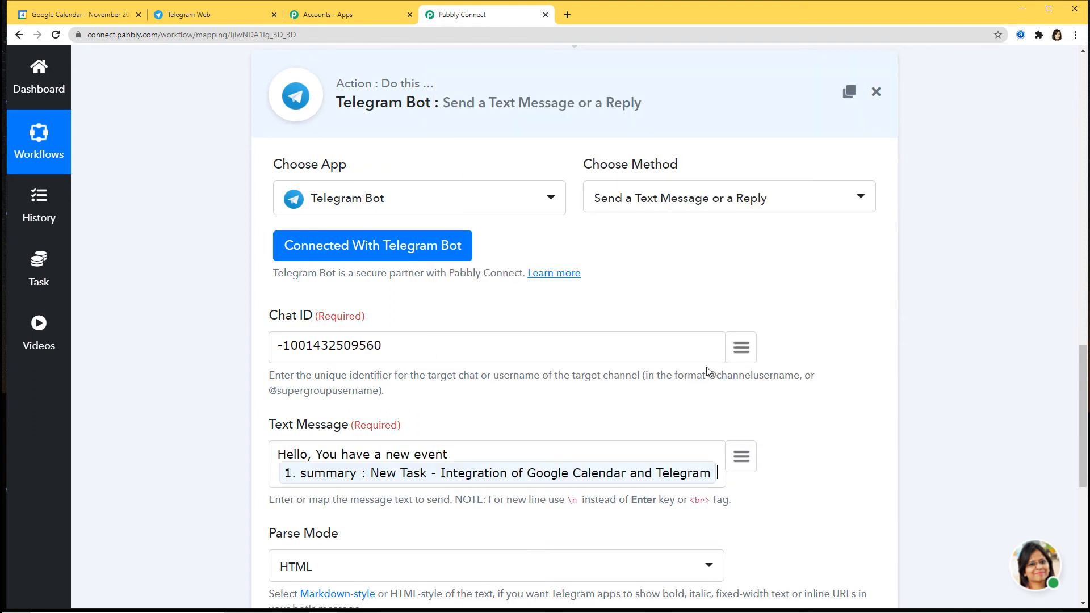
pyautogui.write('. L')
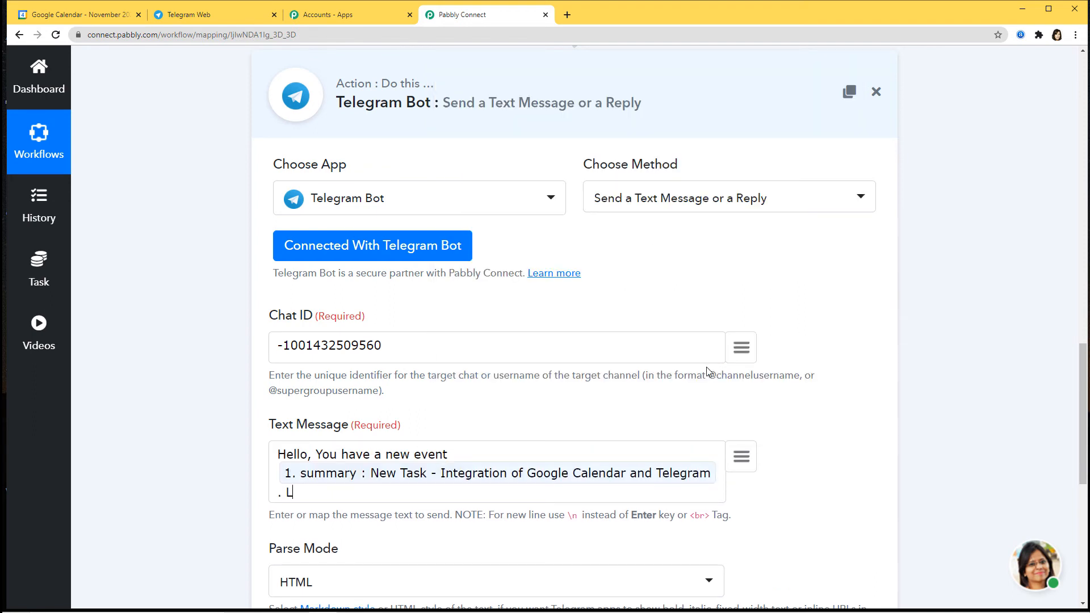
pyautogui.write('ocation')
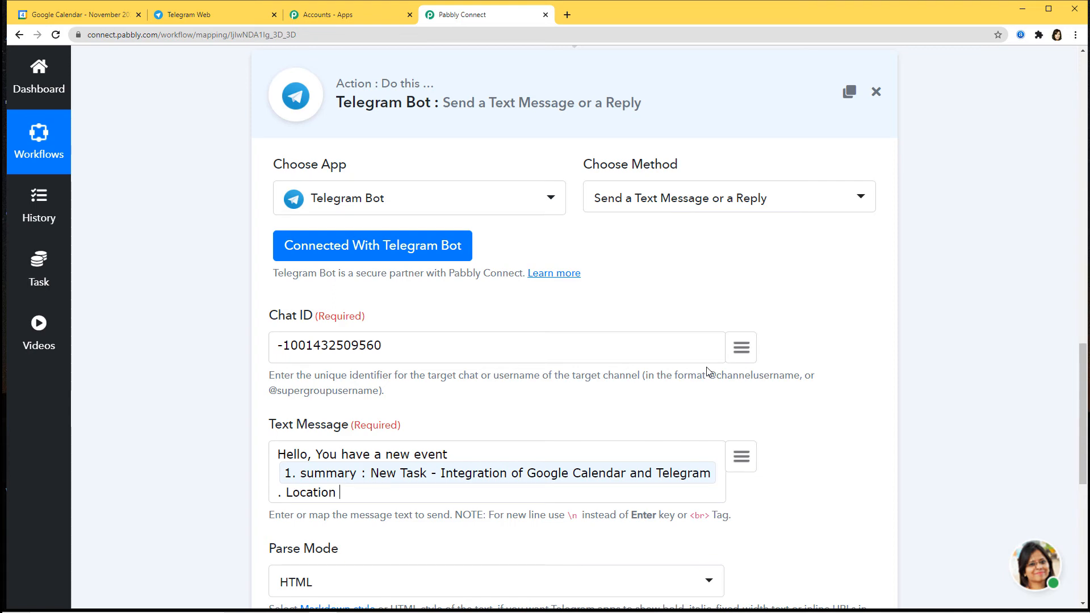
pyautogui.click(740, 456)
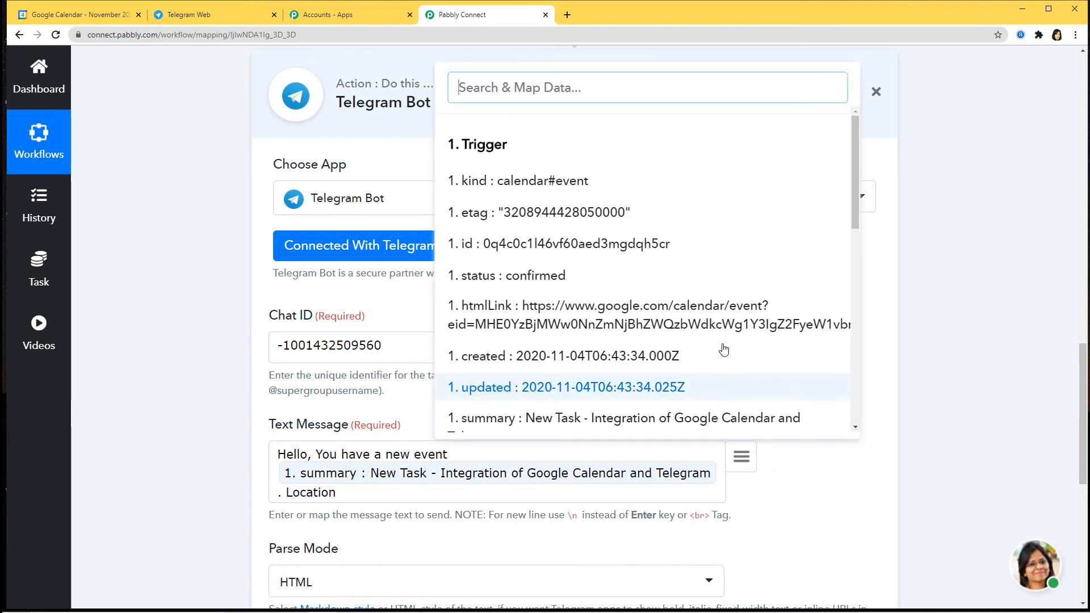
pyautogui.scroll(-2, 712, 344)
pyautogui.scroll(-1, 712, 343)
pyautogui.click(675, 302)
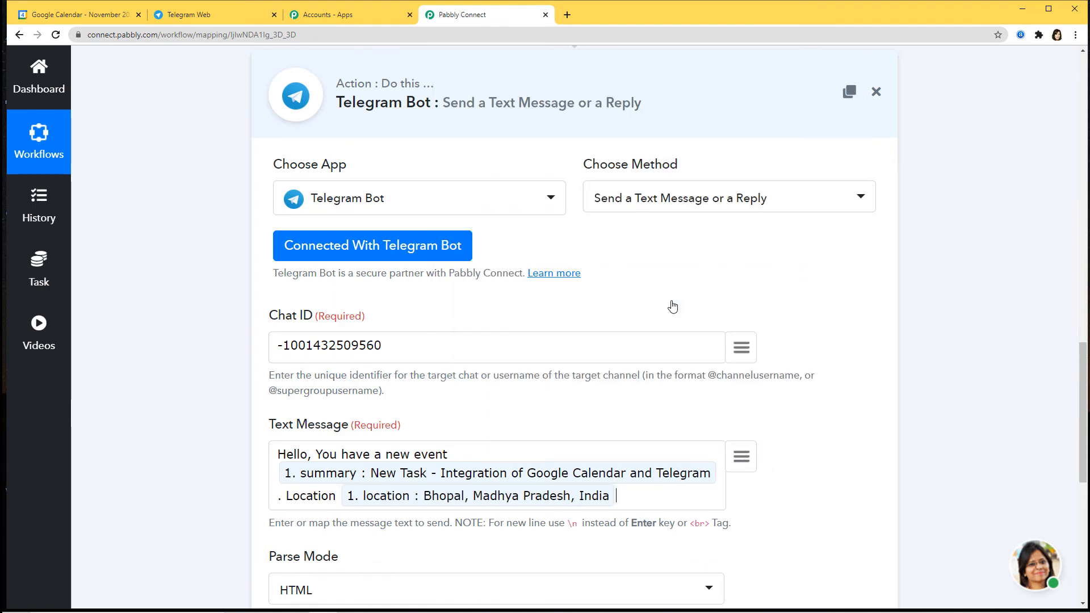
# Append '. Guest' followed by the first attendee's mapped email to the message.
pyautogui.write('. ')
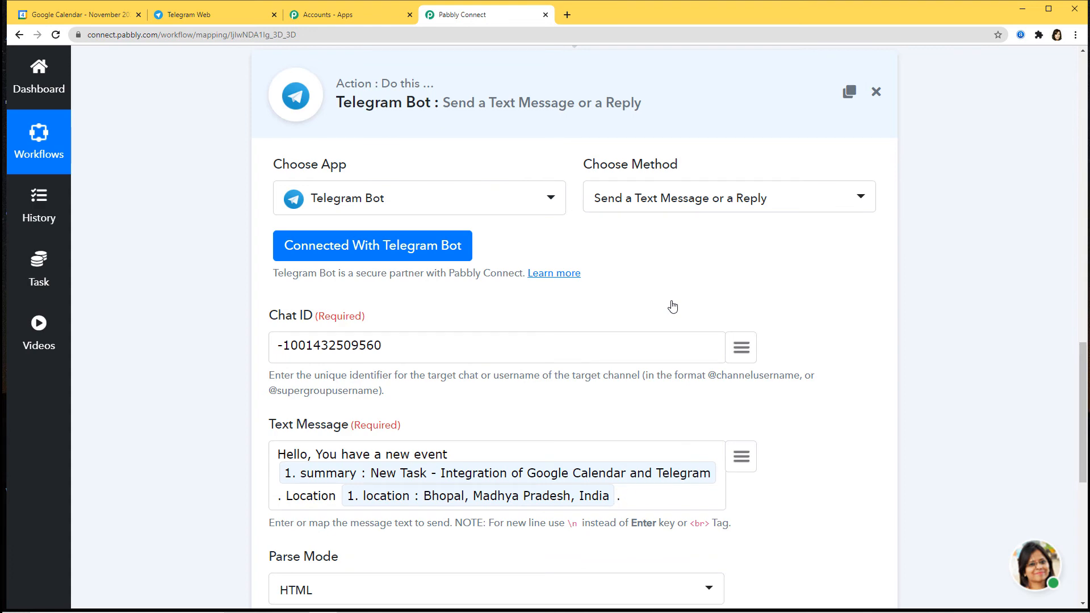
pyautogui.write('Guest')
pyautogui.click(740, 456)
pyautogui.scroll(-2, 703, 319)
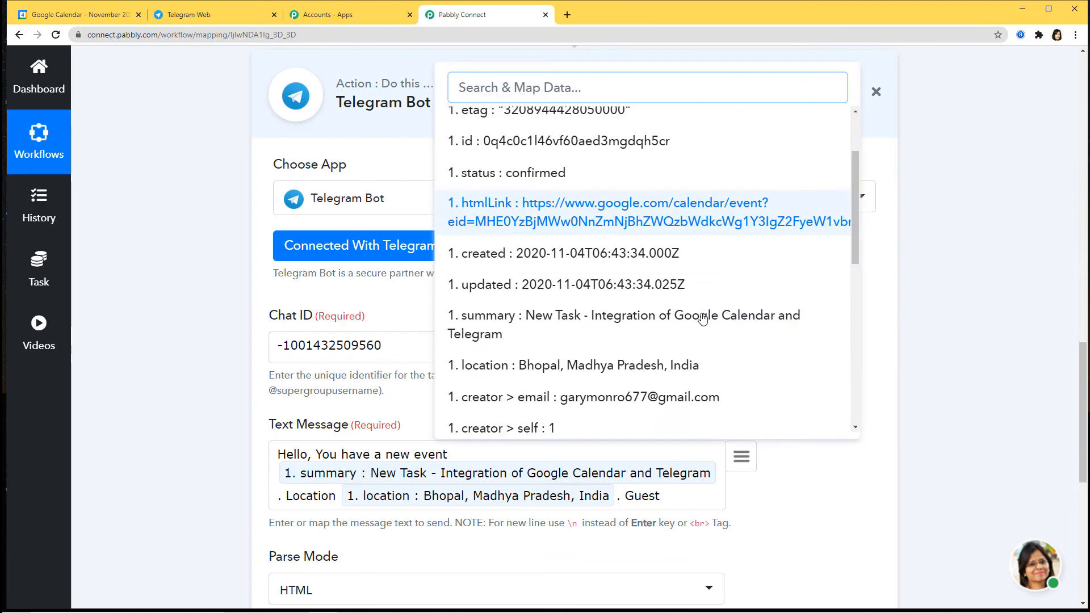
pyautogui.scroll(-6, 703, 319)
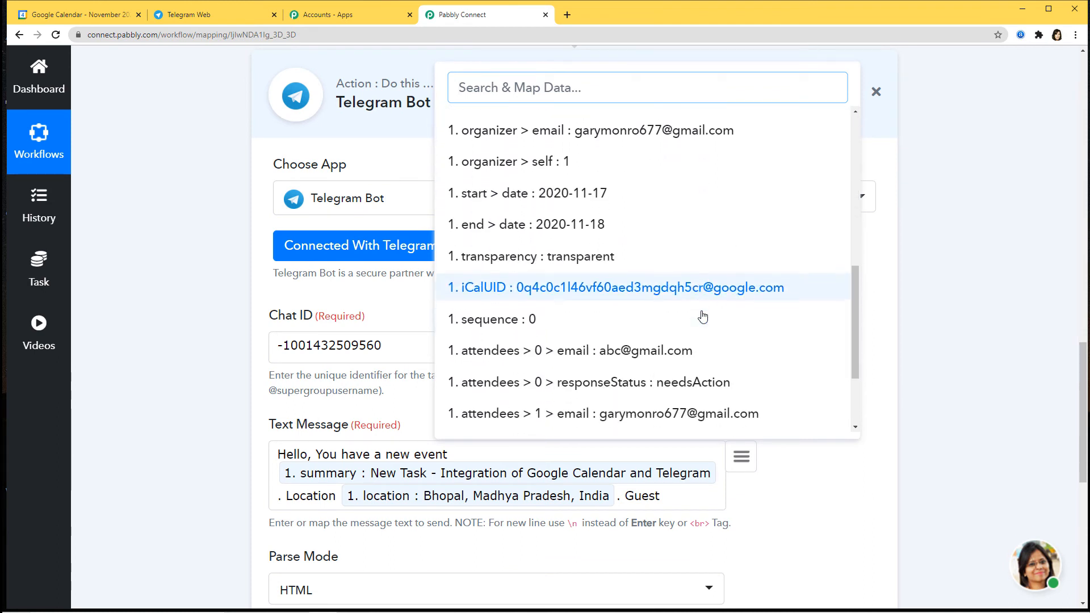
pyautogui.click(688, 340)
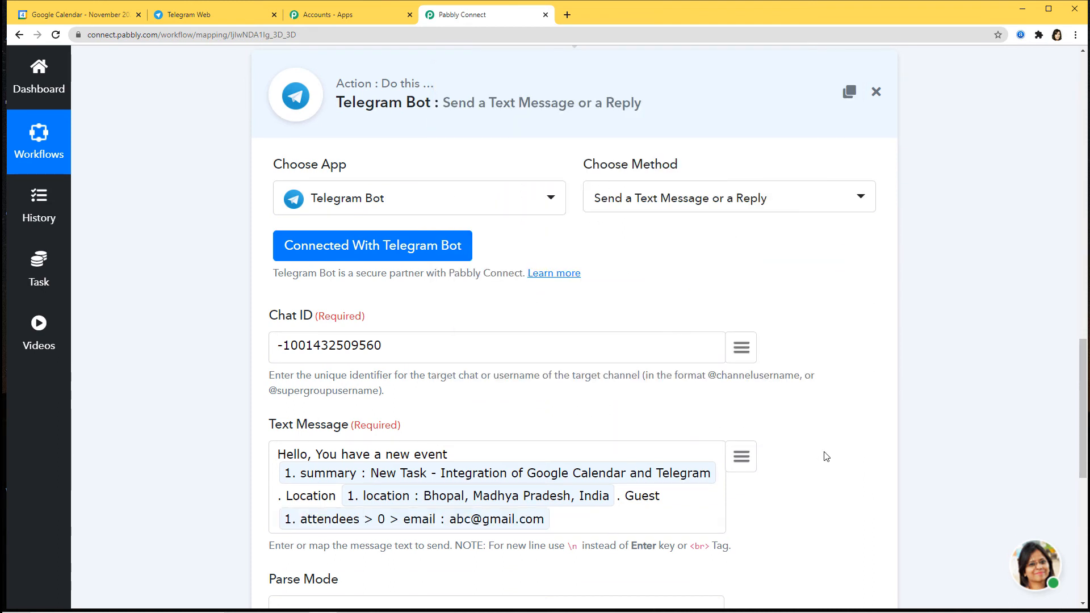
pyautogui.scroll(-2, 826, 456)
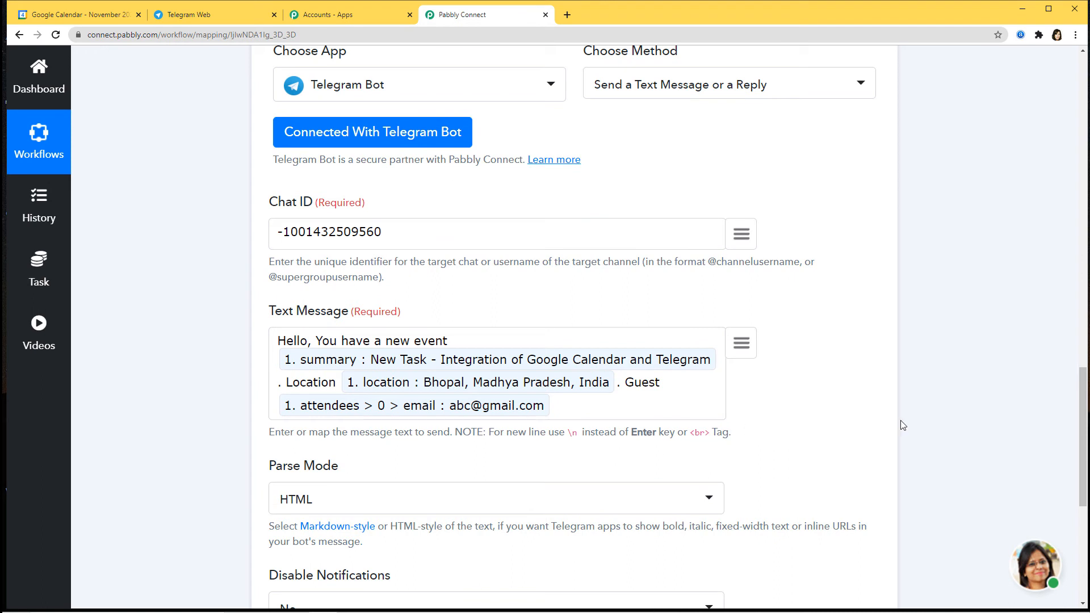
pyautogui.scroll(-3, 849, 418)
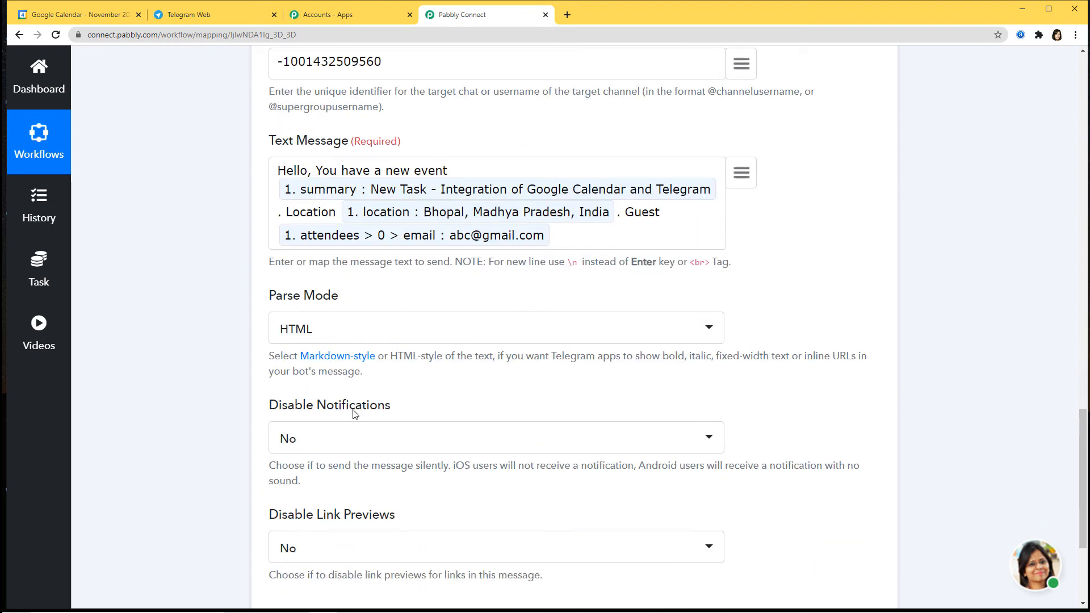
pyautogui.scroll(-2, 353, 413)
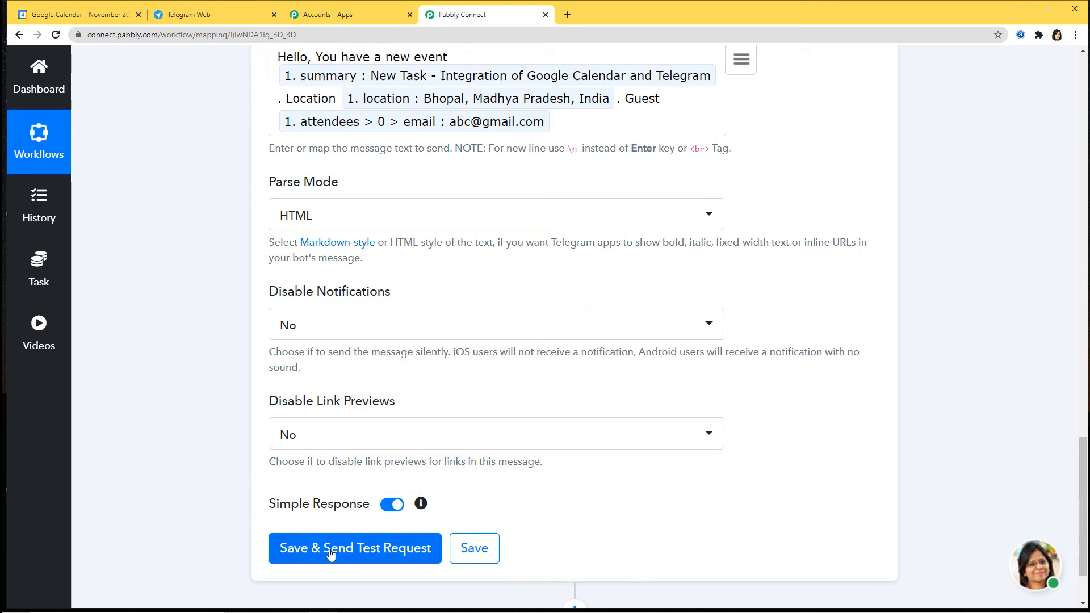
# Save the Telegram action, review the sent test message's text, and dismiss the success dialog.
pyautogui.click(362, 550)
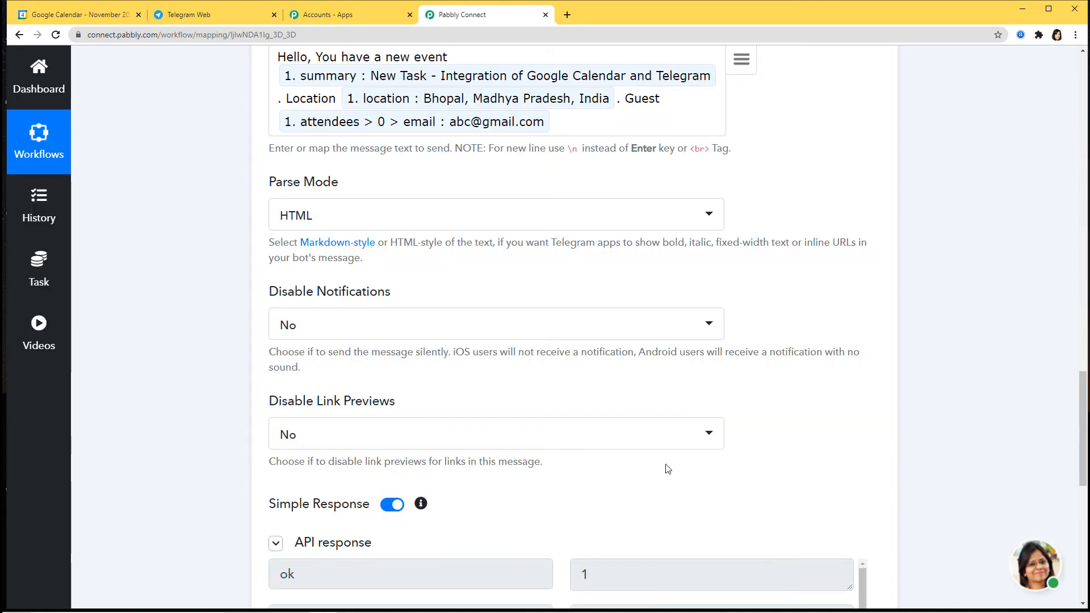
pyautogui.scroll(-3, 666, 467)
pyautogui.scroll(1, 664, 409)
pyautogui.scroll(-5, 656, 418)
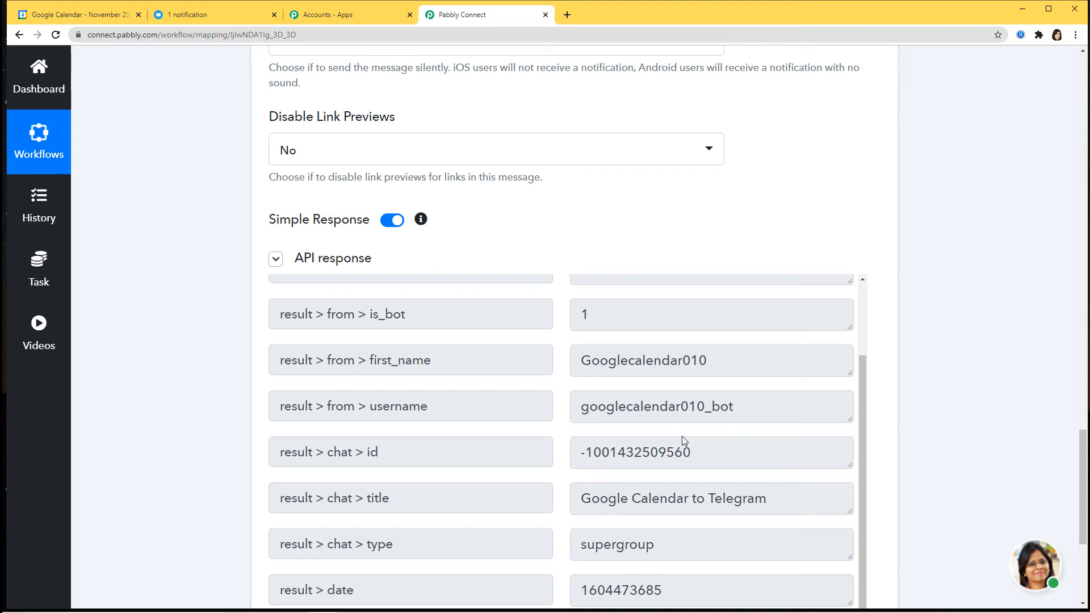
pyautogui.scroll(-2, 701, 414)
pyautogui.scroll(-1, 701, 414)
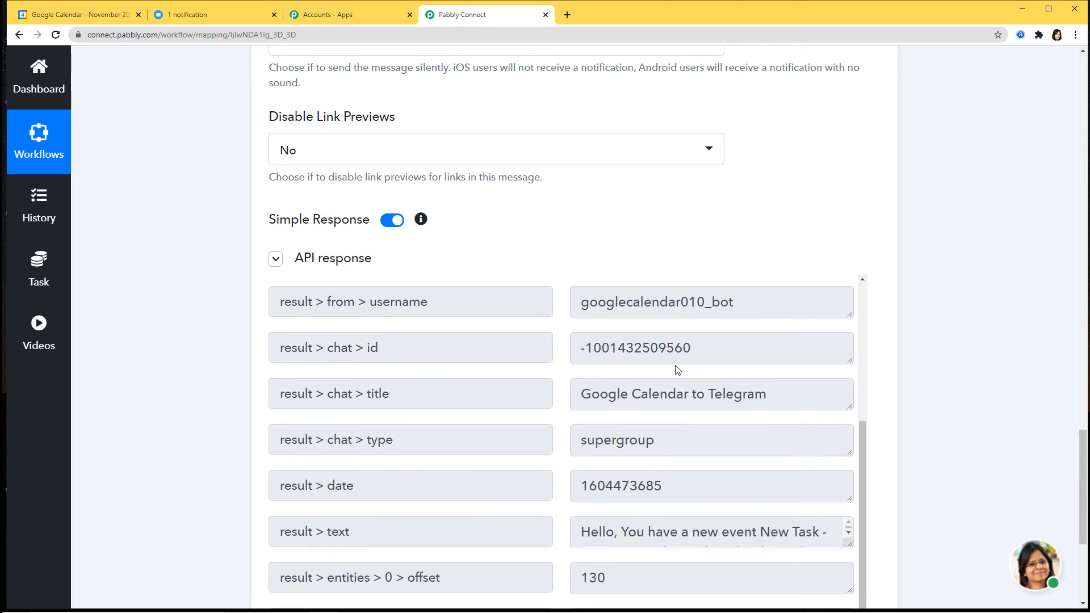
pyautogui.scroll(-2, 836, 452)
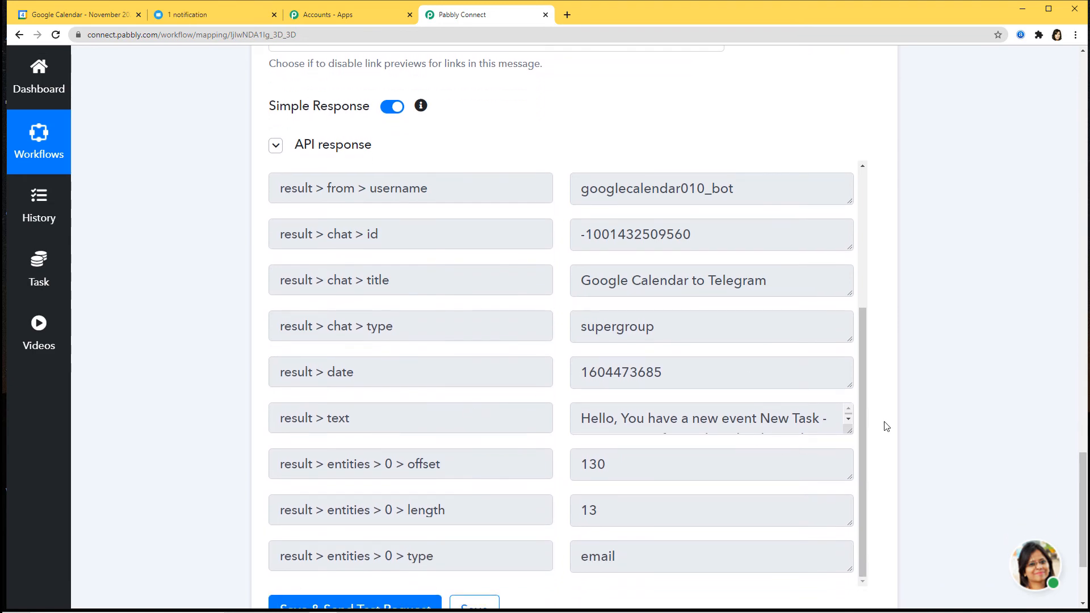
pyautogui.click(846, 423)
pyautogui.scroll(-3, 951, 401)
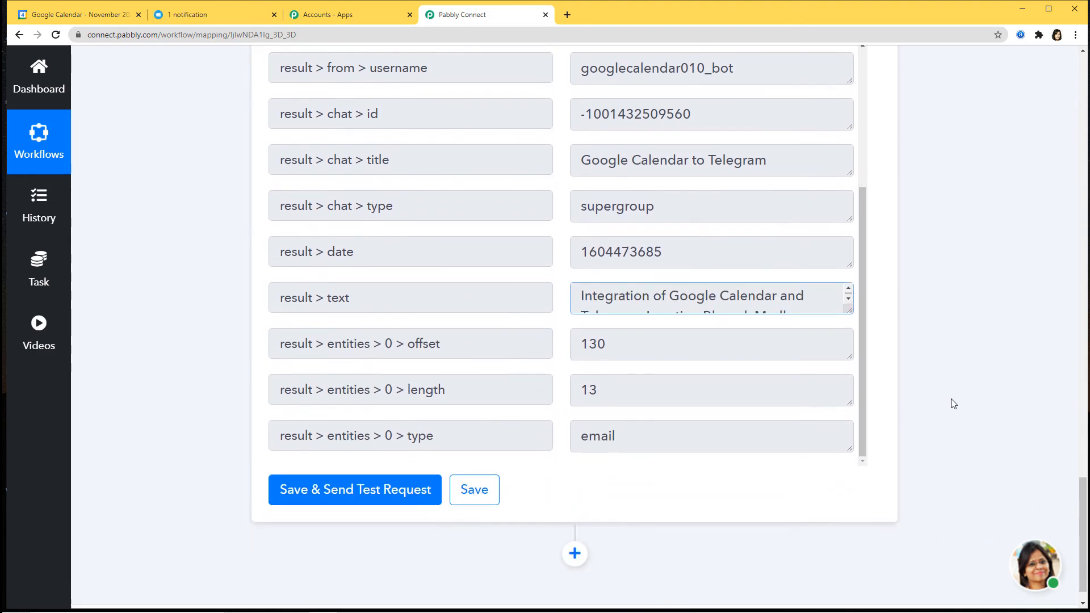
pyautogui.click(480, 461)
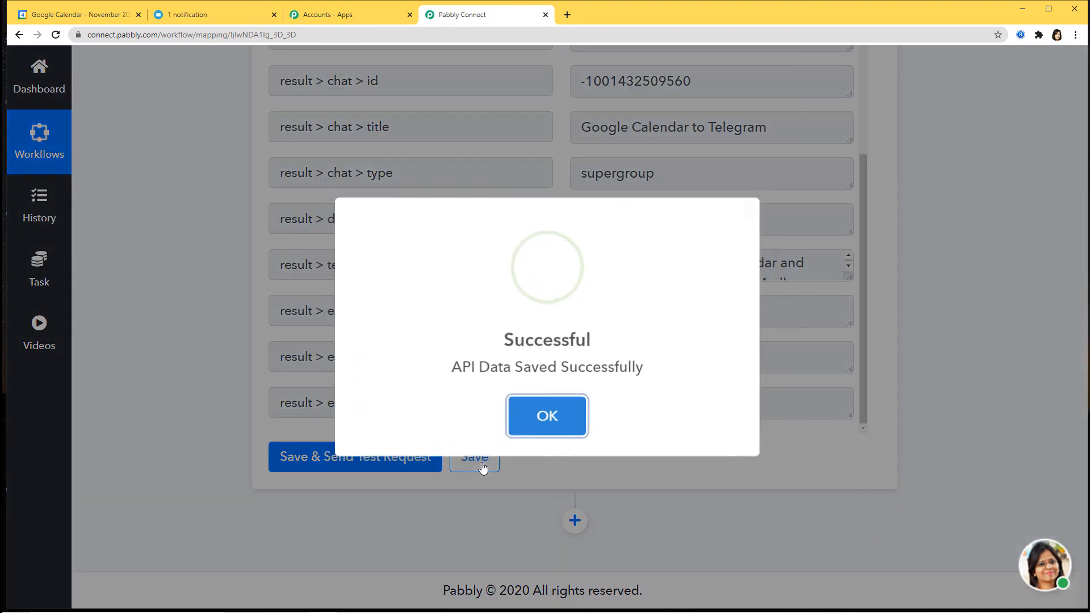
pyautogui.click(570, 417)
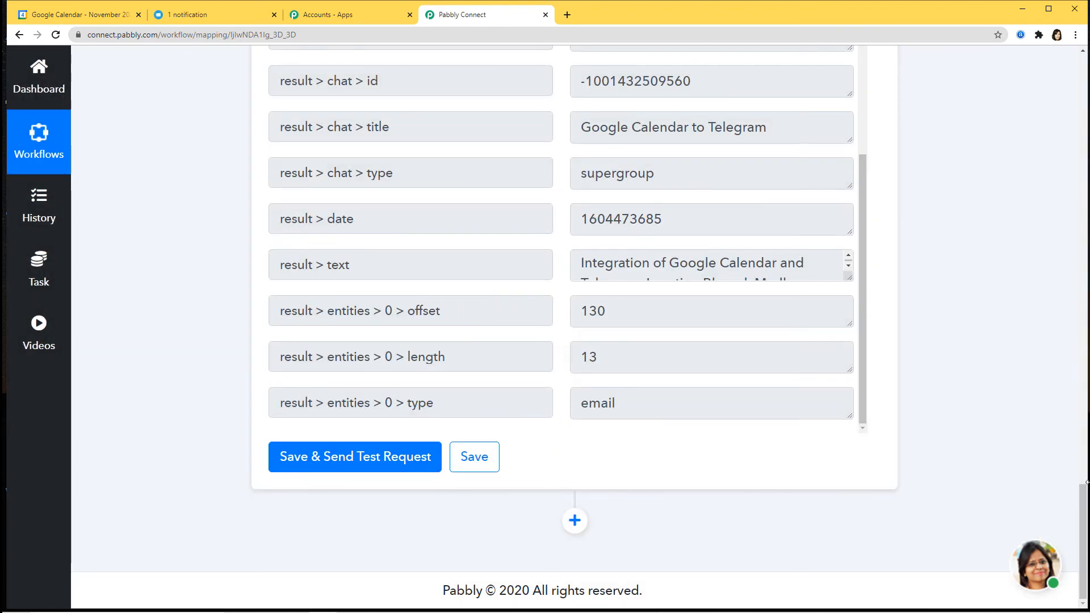
# Verify the test message in the Telegram group, then start a new calendar event on November 19.
pyautogui.click(187, 14)
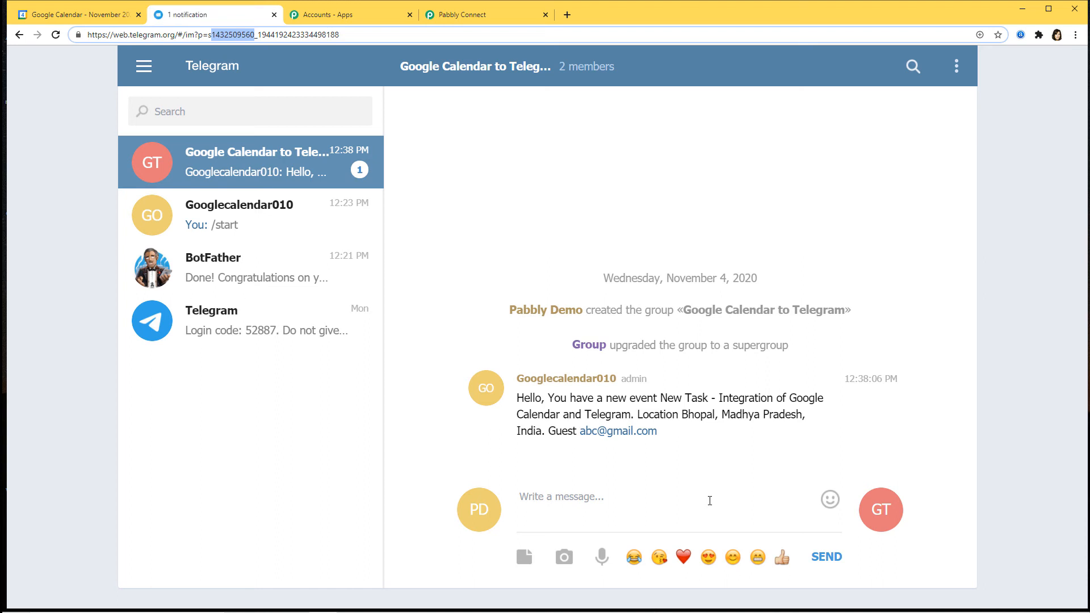
pyautogui.click(68, 22)
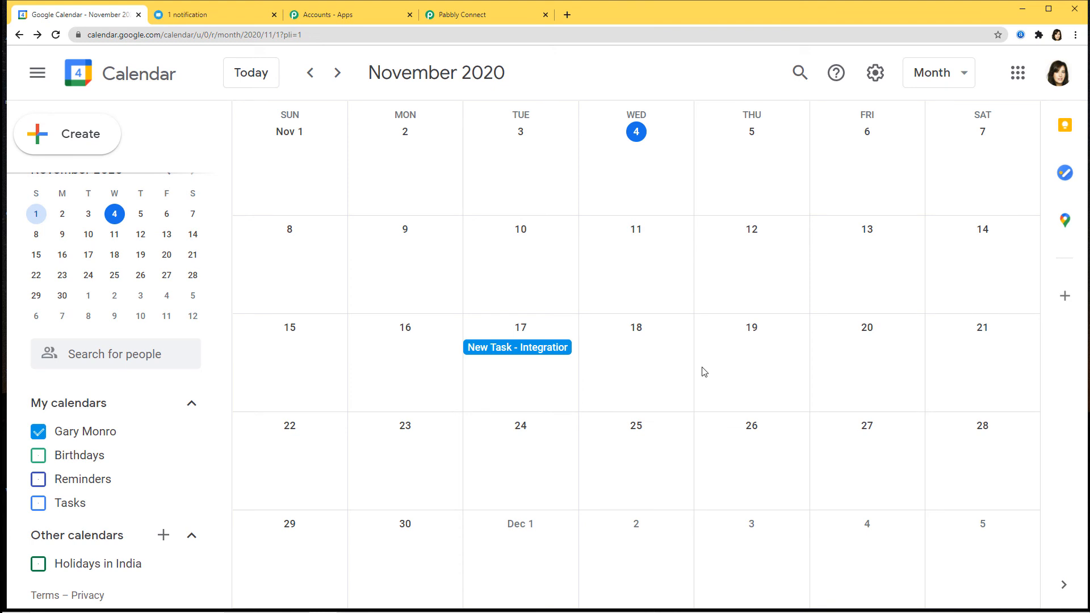
pyautogui.click(776, 386)
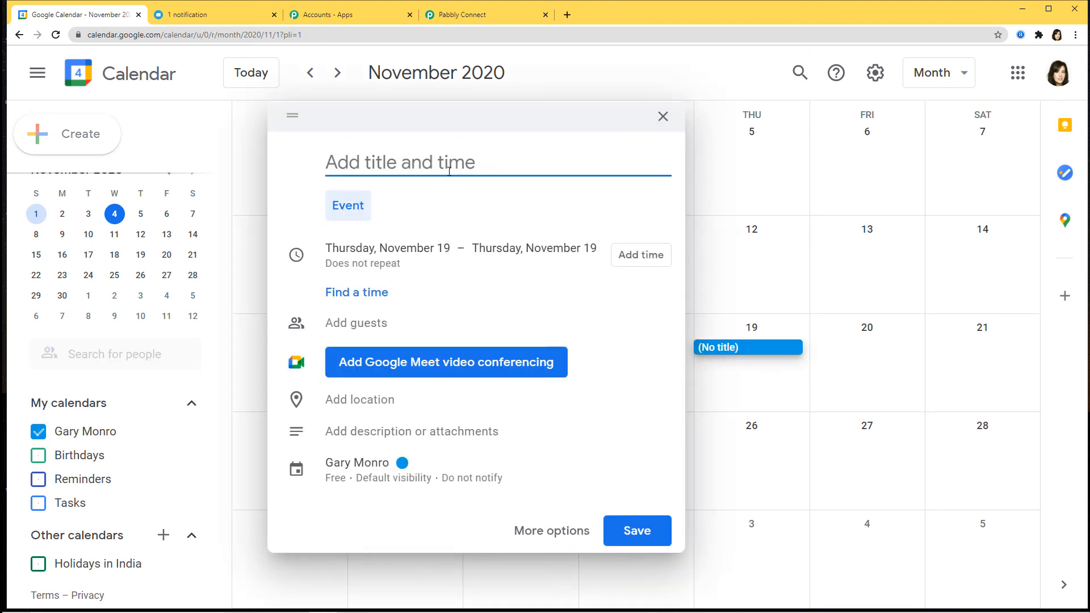
# Title the event 'Second Integration - Google Calendar and Telegram', add a guest's email and location Nagpur, then save.
pyautogui.write('Se')
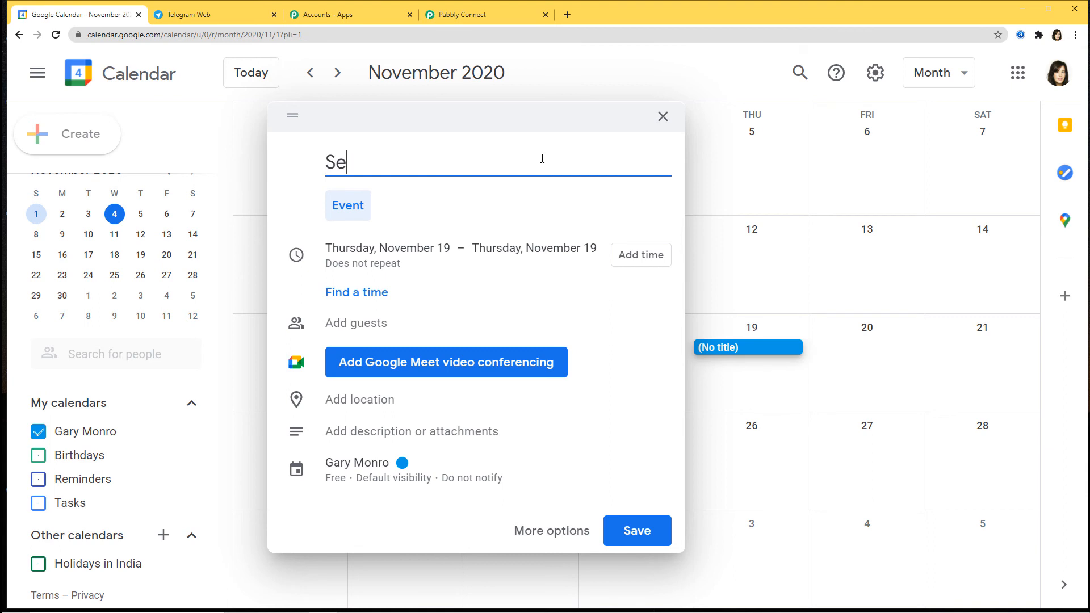
pyautogui.write('cond Integration')
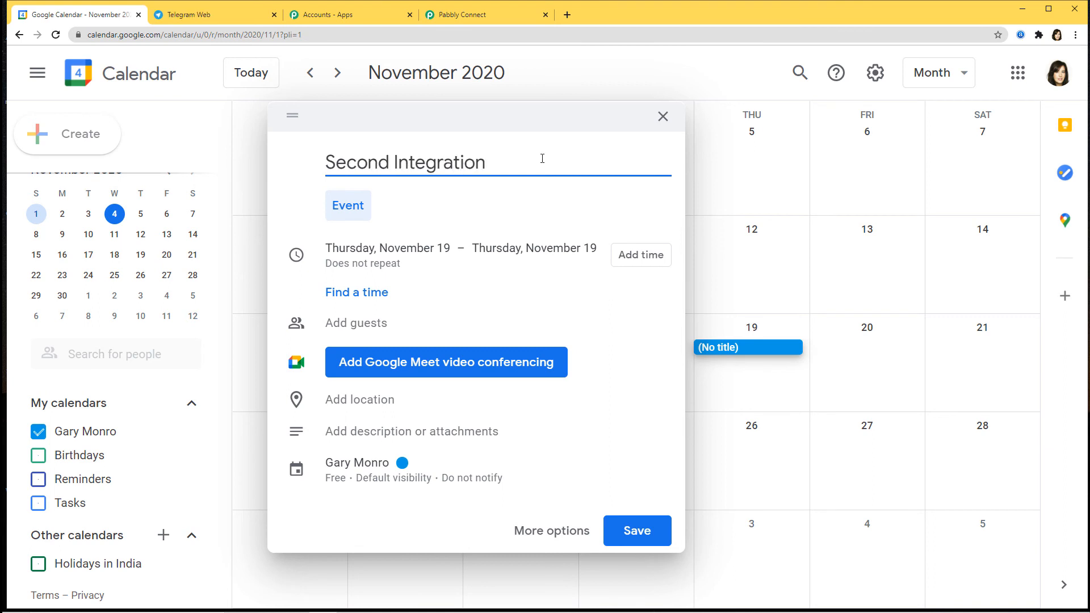
pyautogui.write(' - Google Calen')
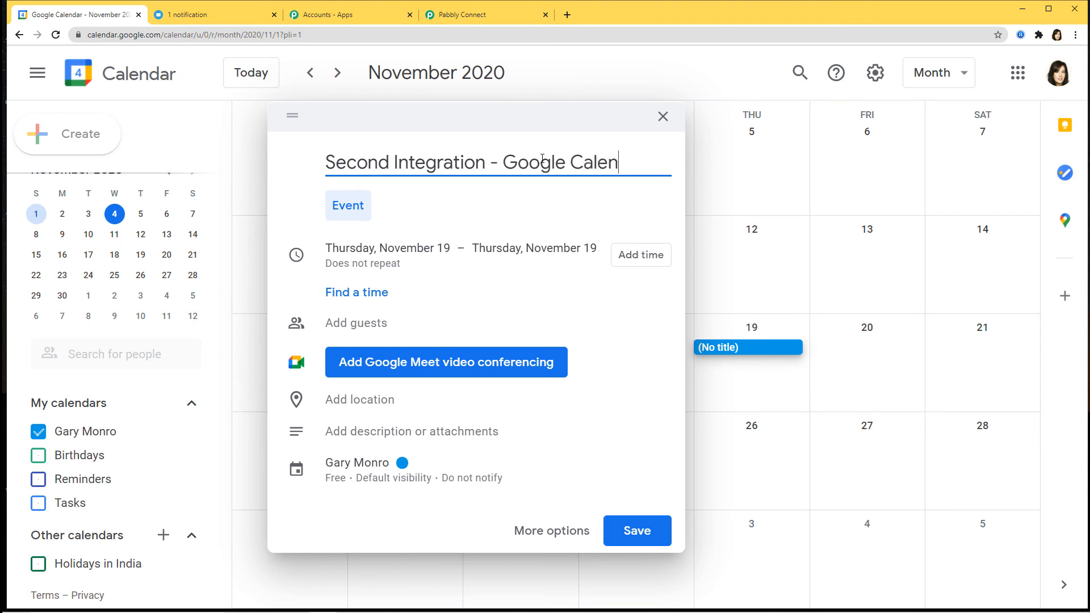
pyautogui.write('dar and Telegram')
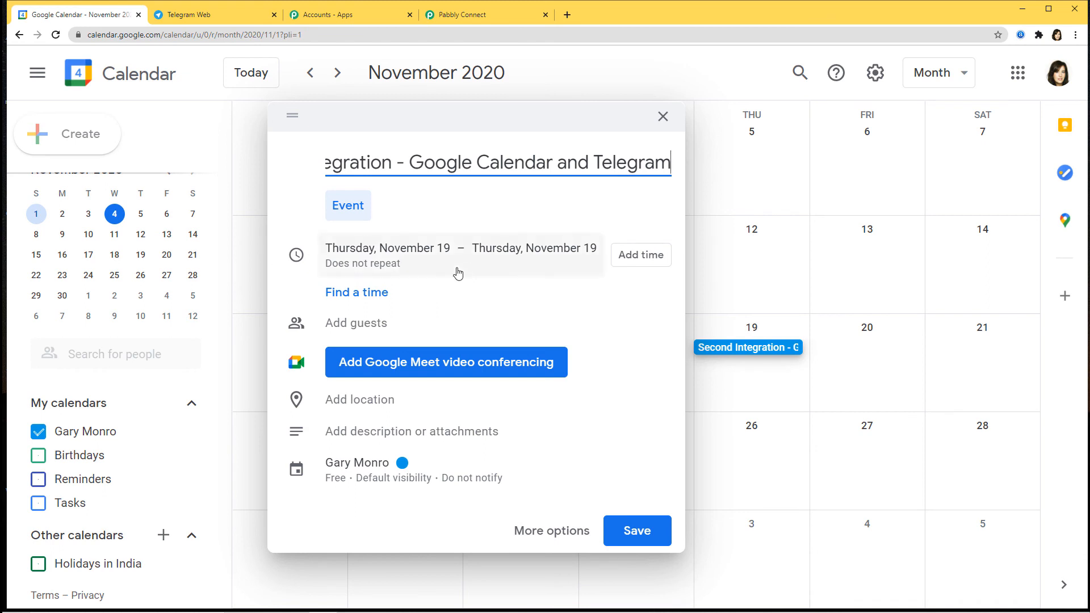
pyautogui.click(370, 322)
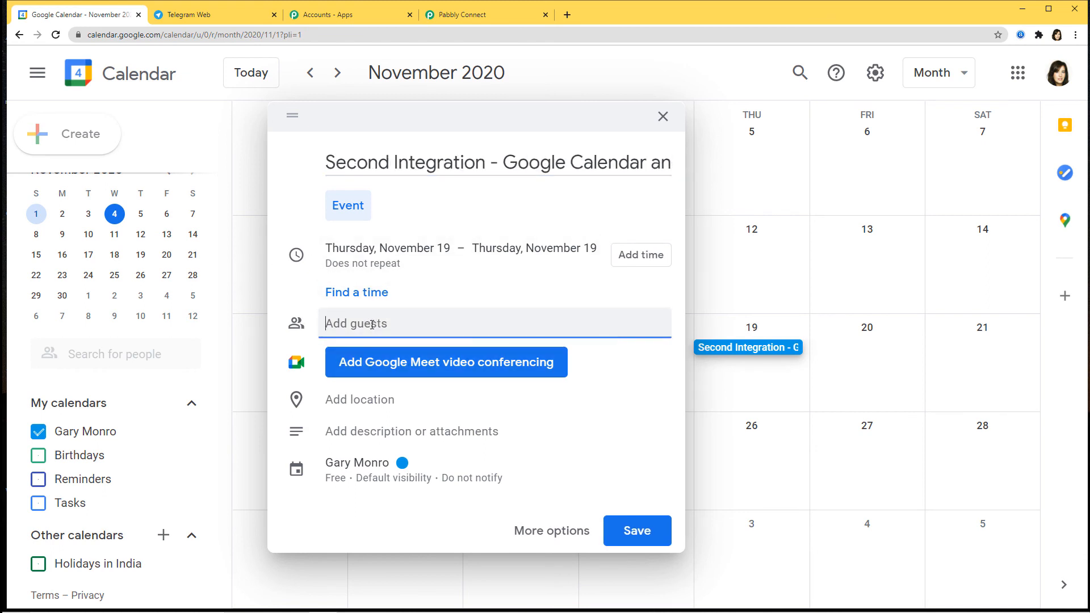
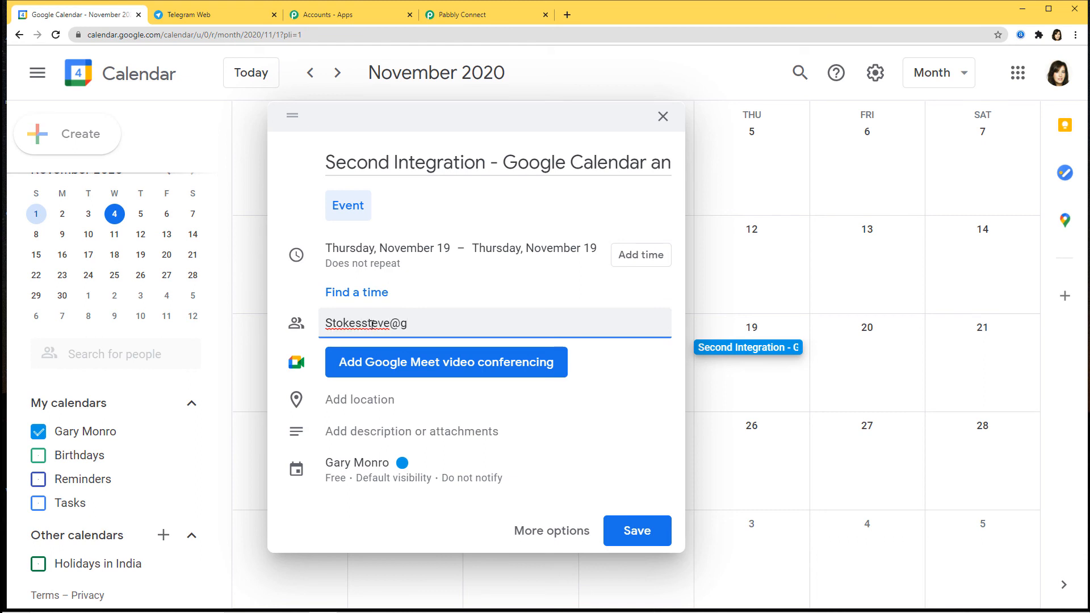
pyautogui.click(370, 403)
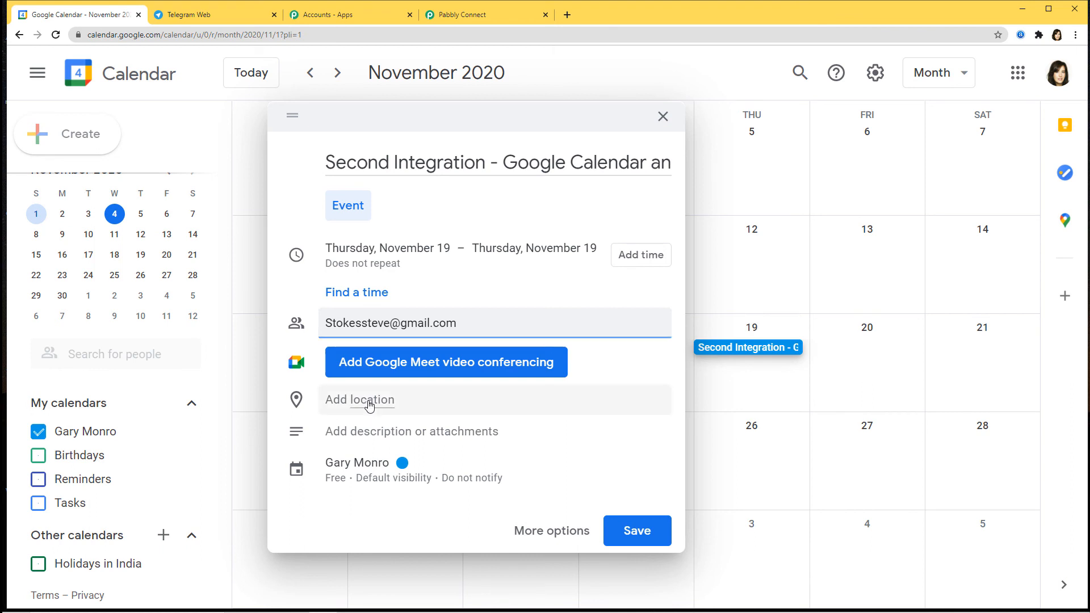
pyautogui.write('Nagp')
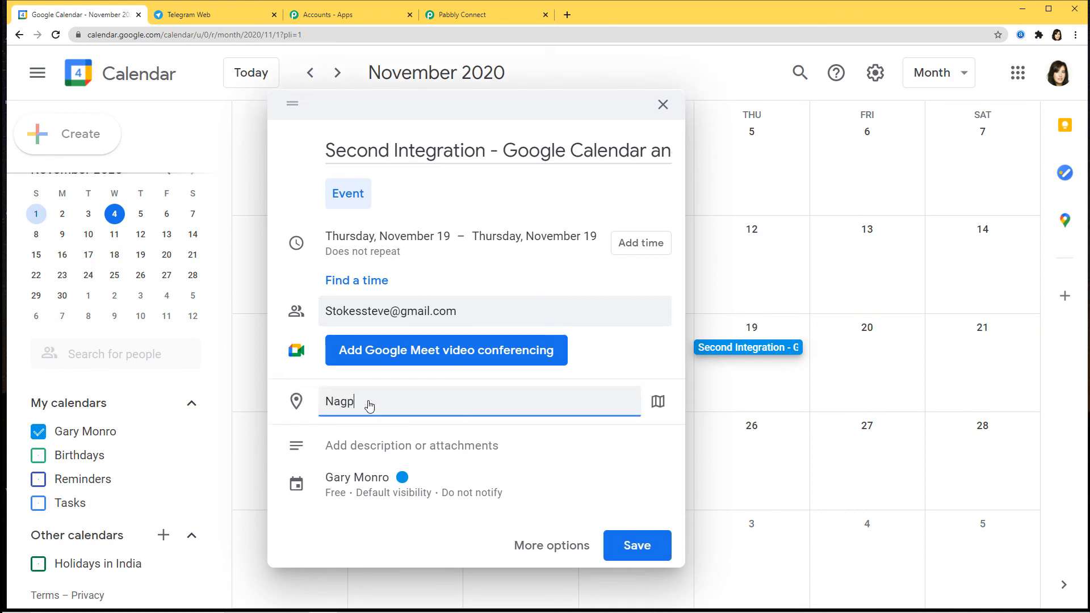
pyautogui.write('ur')
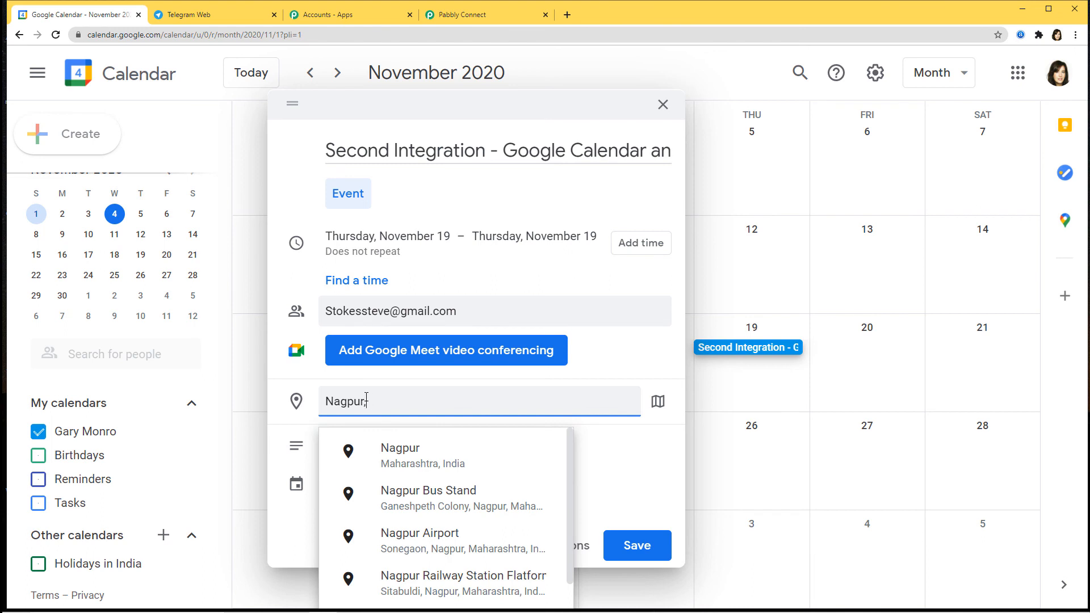
pyautogui.write(', Maharashtra, India')
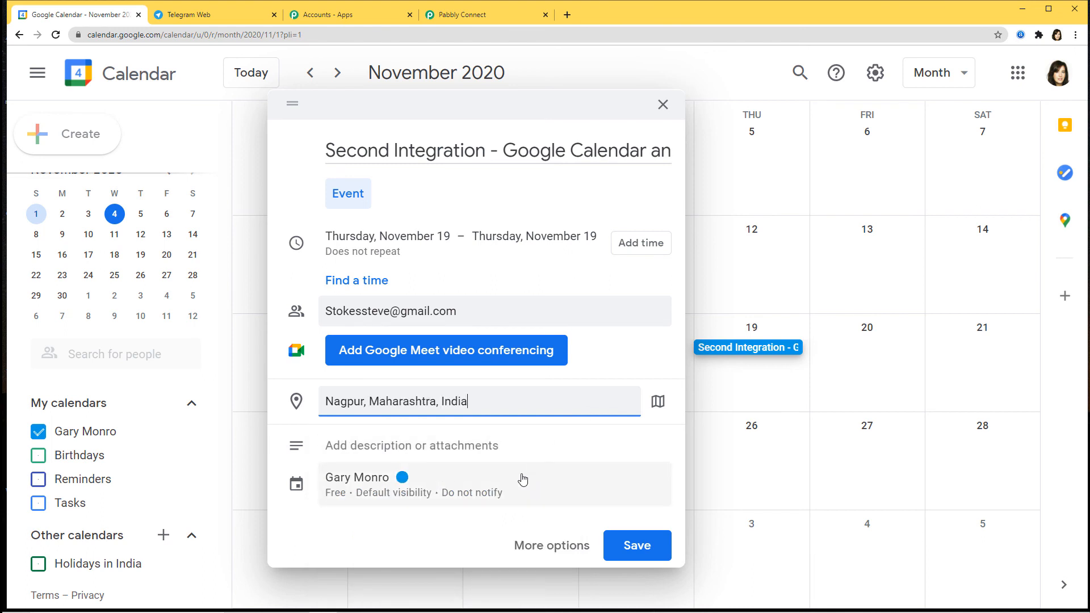
pyautogui.click(647, 546)
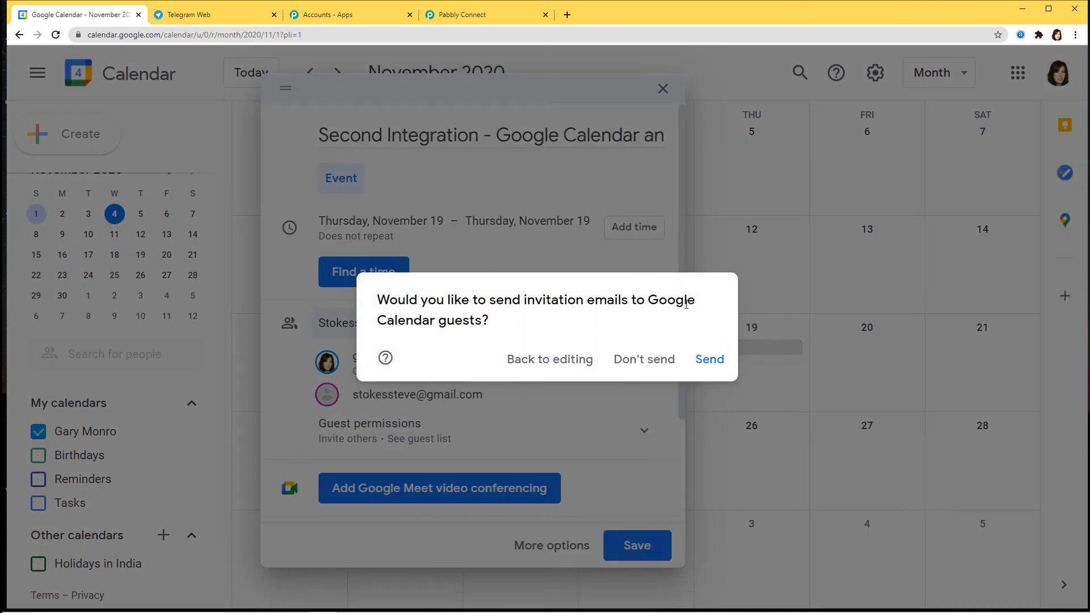
# Save the event without emailing the guest and confirm its alert arrived in the Telegram group.
pyautogui.click(639, 361)
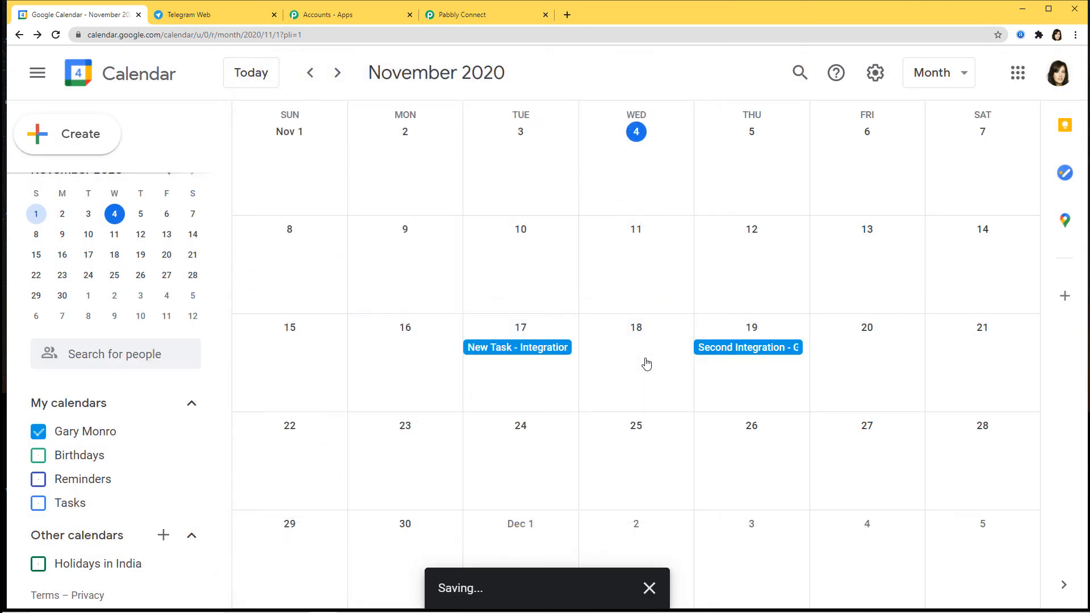
pyautogui.click(736, 353)
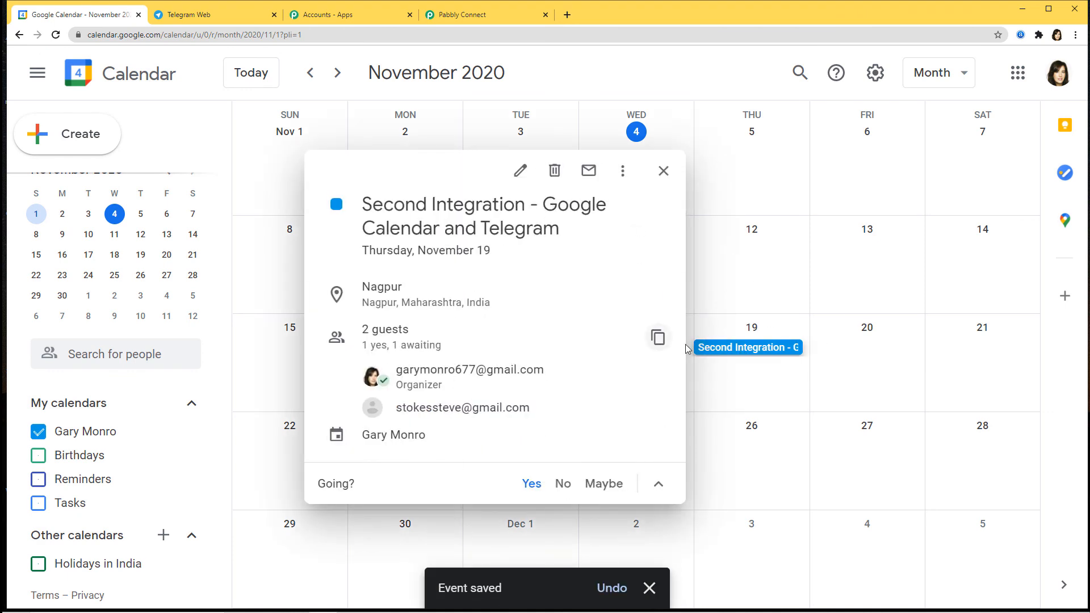
pyautogui.click(664, 175)
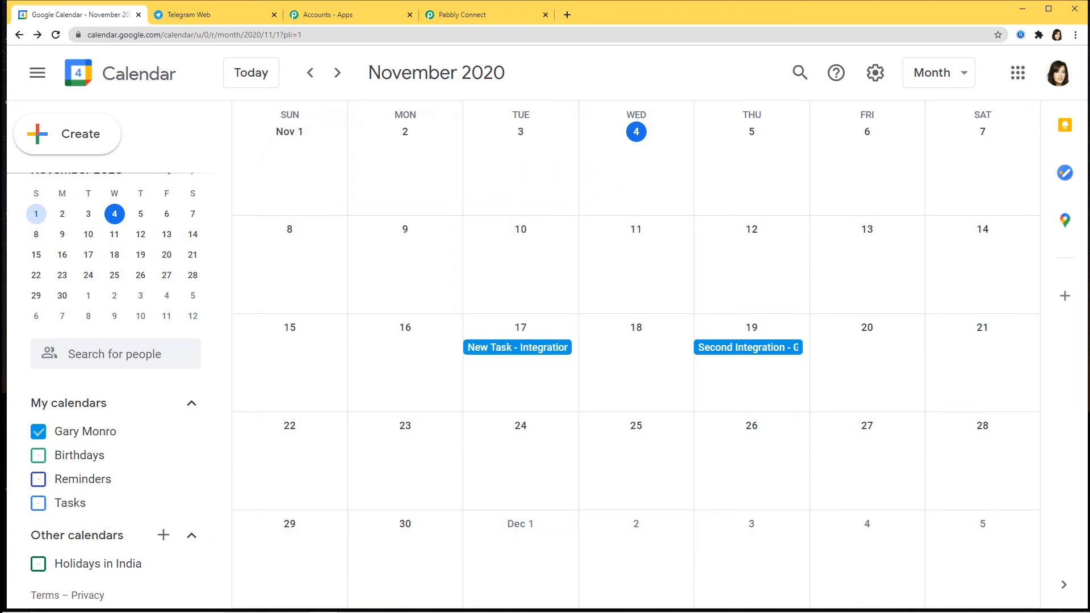
pyautogui.click(227, 15)
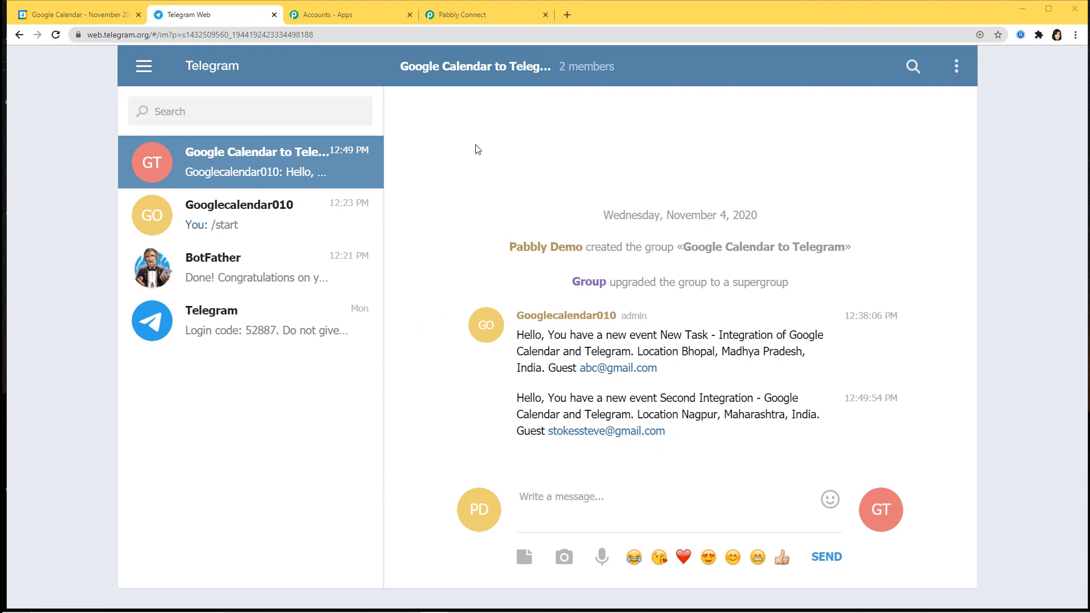
pyautogui.click(492, 13)
pyautogui.scroll(5, 774, 218)
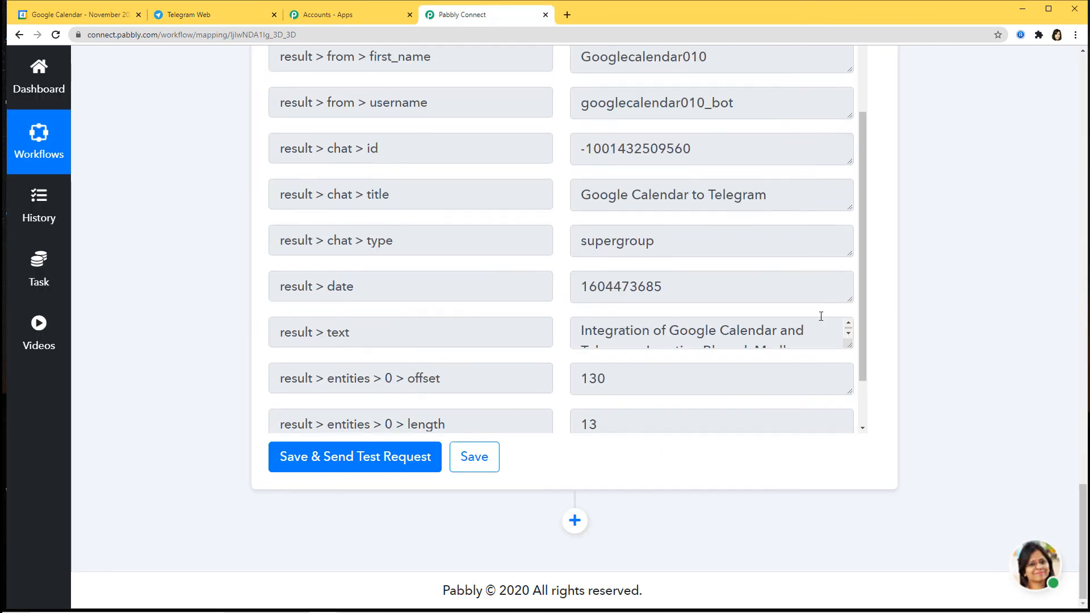
# Scroll to the top of the workflow and collapse the Google Calendar trigger step.
pyautogui.scroll(8, 964, 329)
pyautogui.scroll(3, 965, 325)
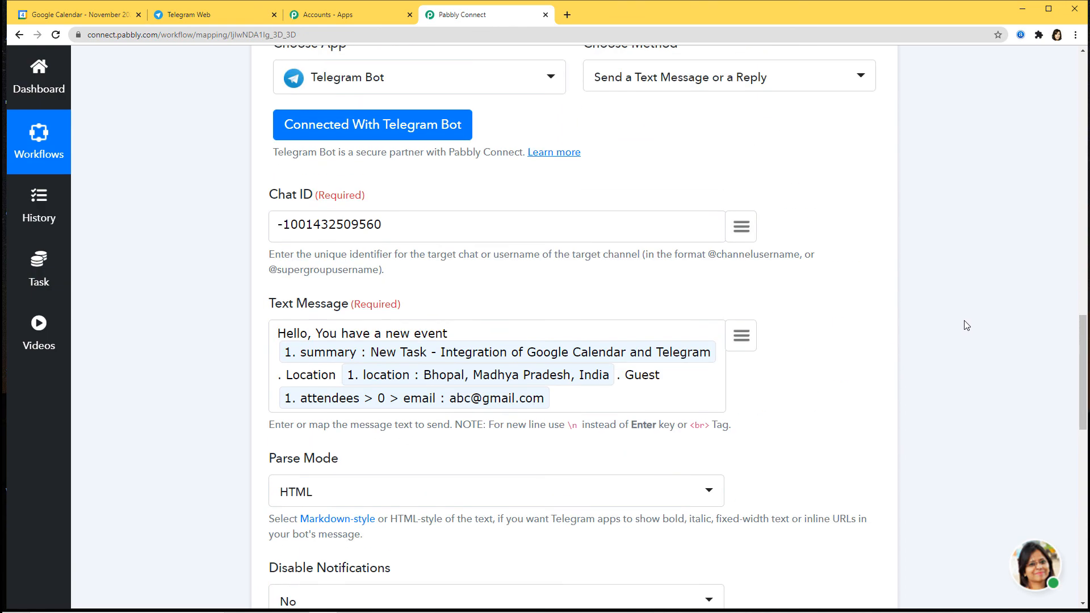
pyautogui.scroll(-15, 1002, 211)
pyautogui.scroll(10, 1024, 289)
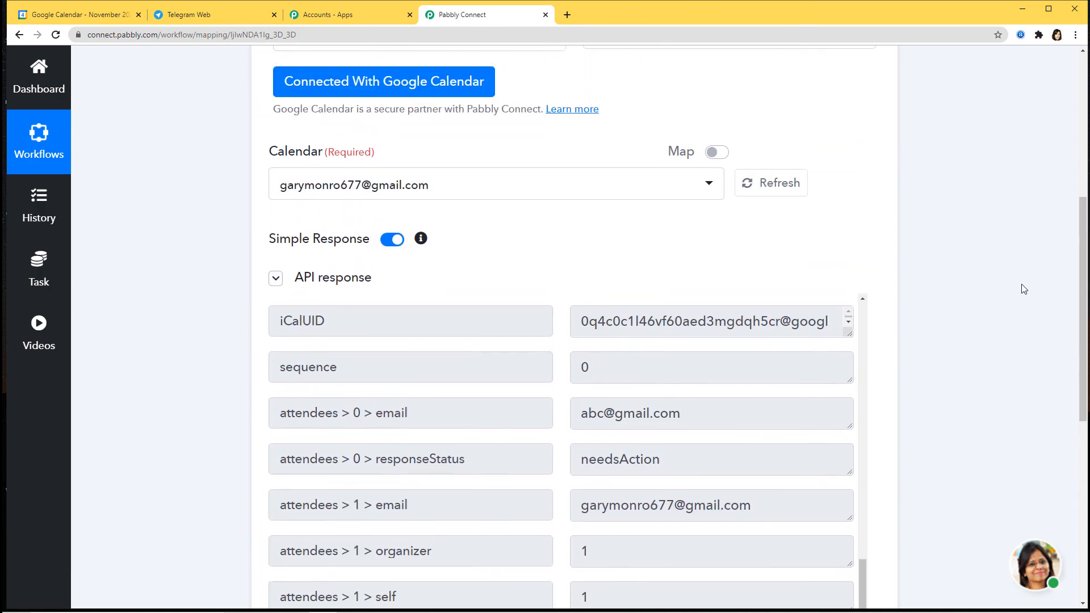
pyautogui.click(760, 271)
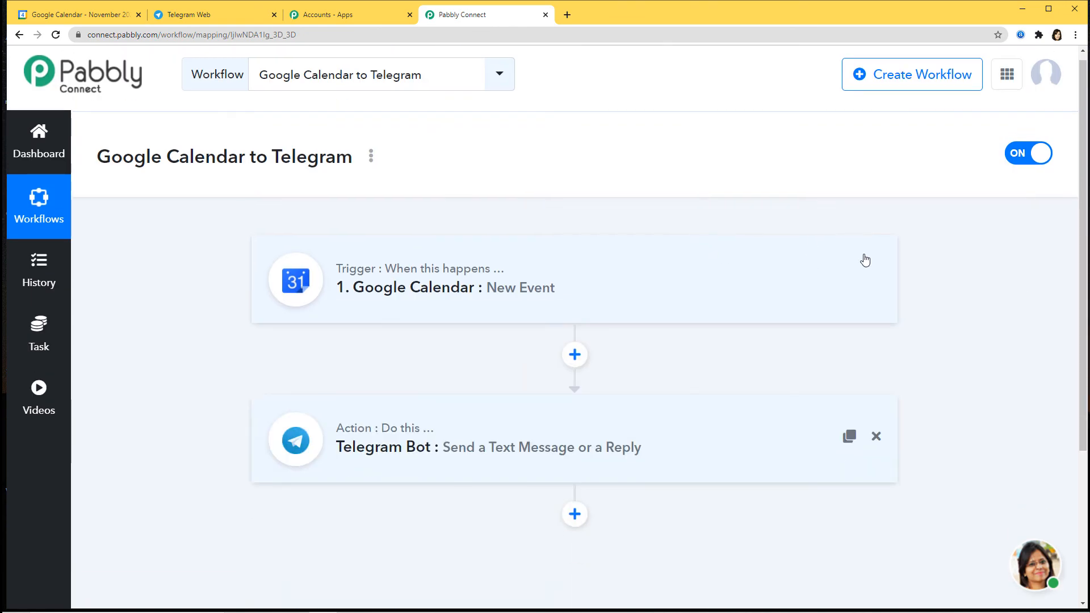